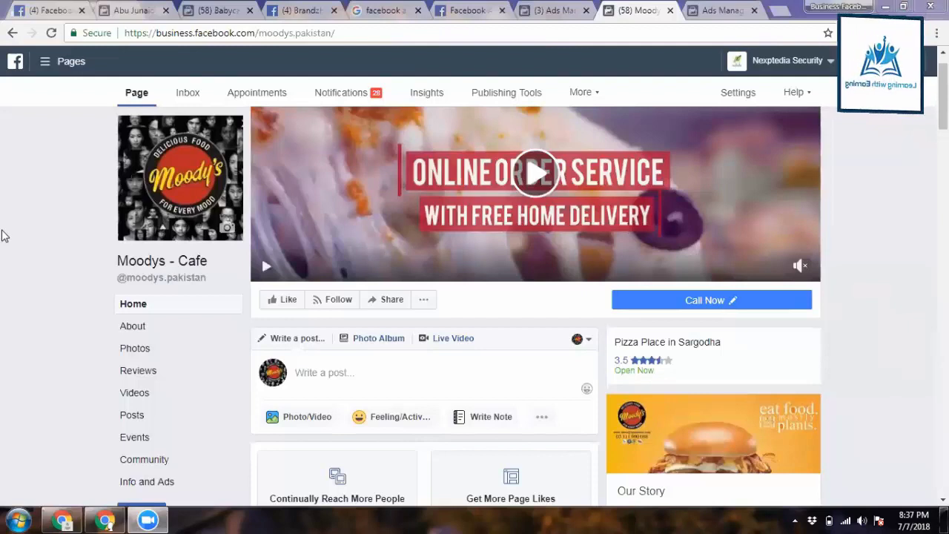
# Step: In Ads Manager, dismiss the saved campaign draft and choose Engagement as the new campaign's marketing objective
pyautogui.click(745, 9)
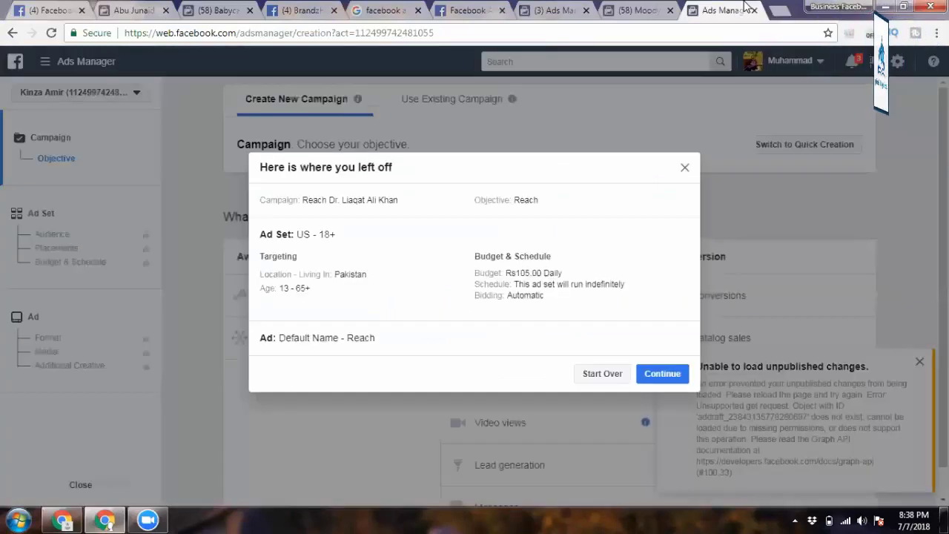
pyautogui.press('Escape')
pyautogui.moveTo(943, 297); pyautogui.dragTo(943, 325)
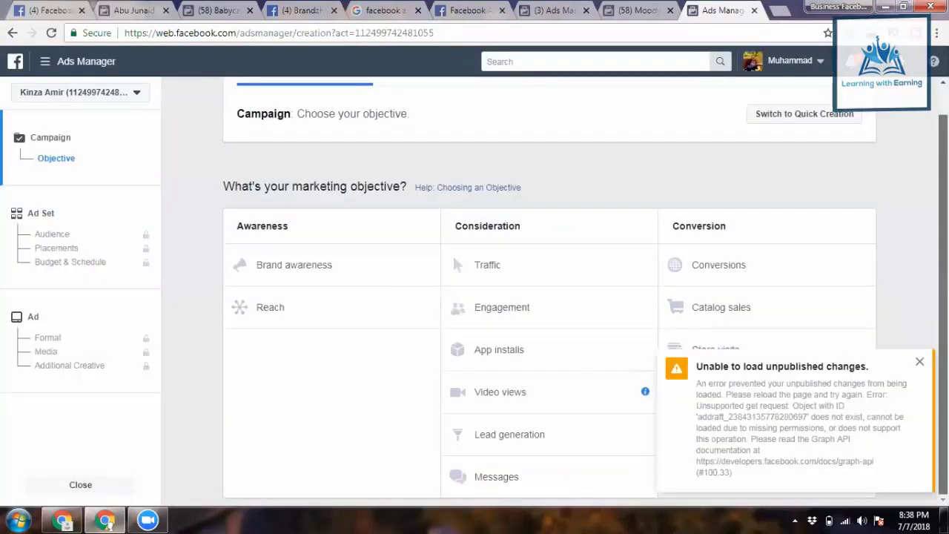
pyautogui.click(529, 312)
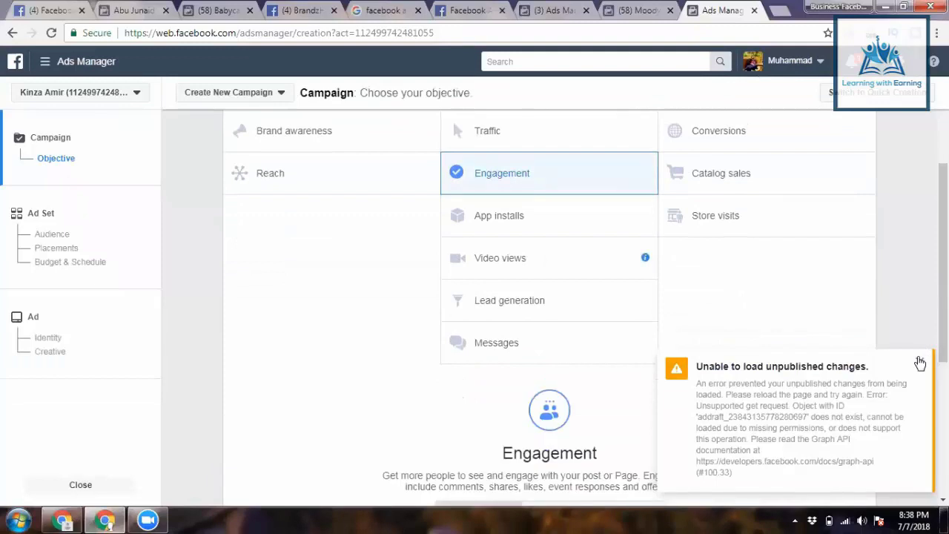
pyautogui.click(920, 362)
pyautogui.scroll(-2, 549, 311)
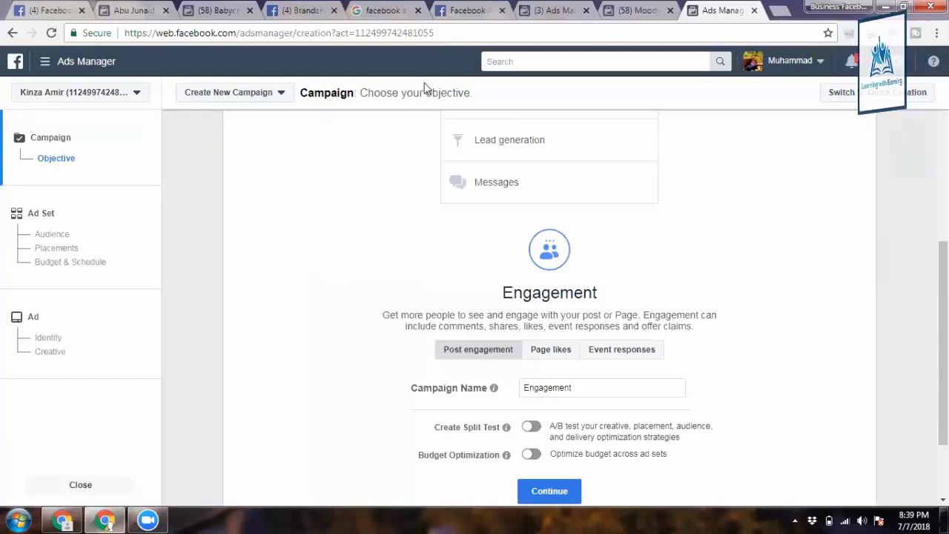
# Step: Switch to the Moodys - Cafe page and look through its content as far as the pinned video post
pyautogui.click(619, 8)
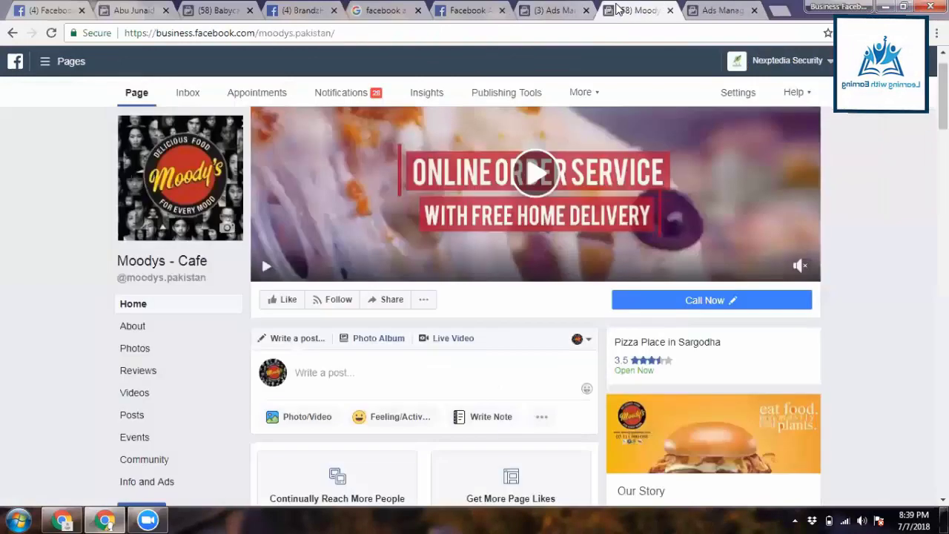
pyautogui.press('pagedown')
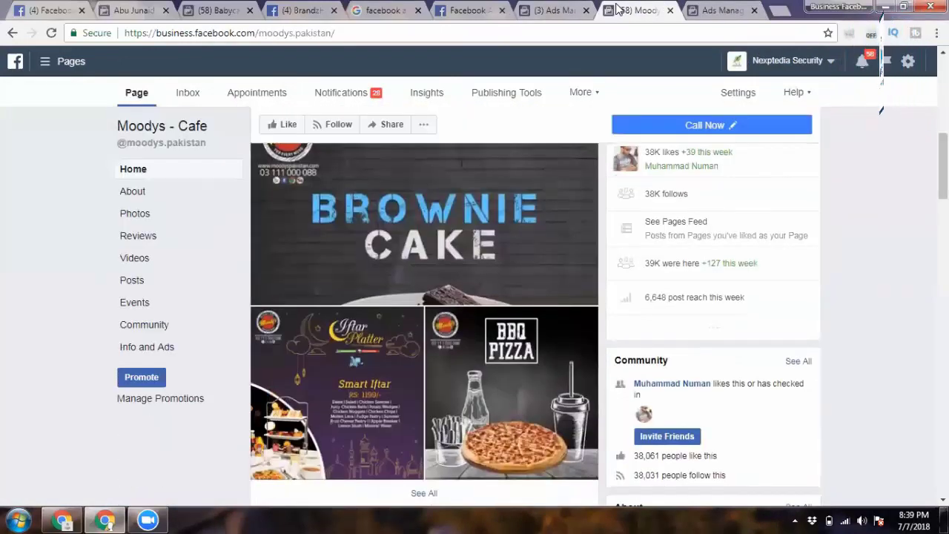
pyautogui.press('pagedown')
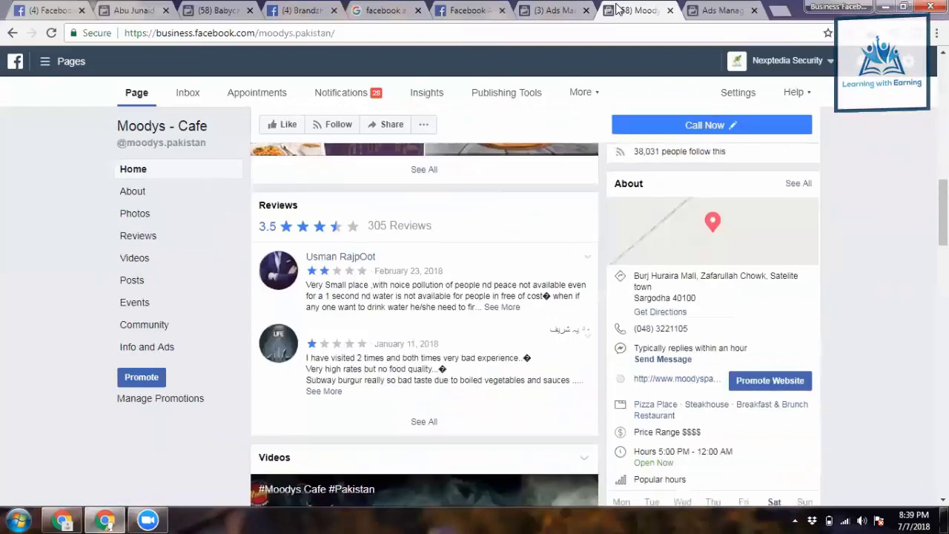
pyautogui.press('pagedown')
pyautogui.press('pagedown')
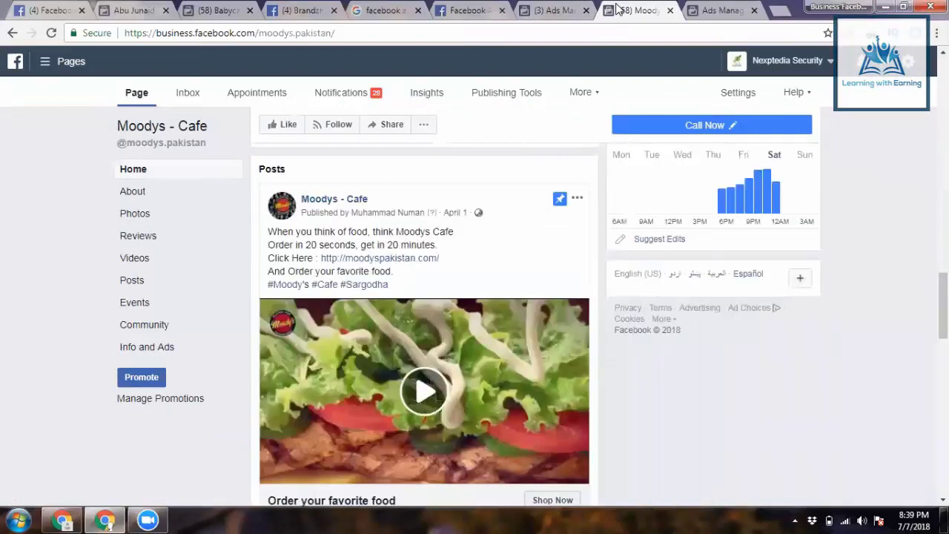
pyautogui.press('pagedown')
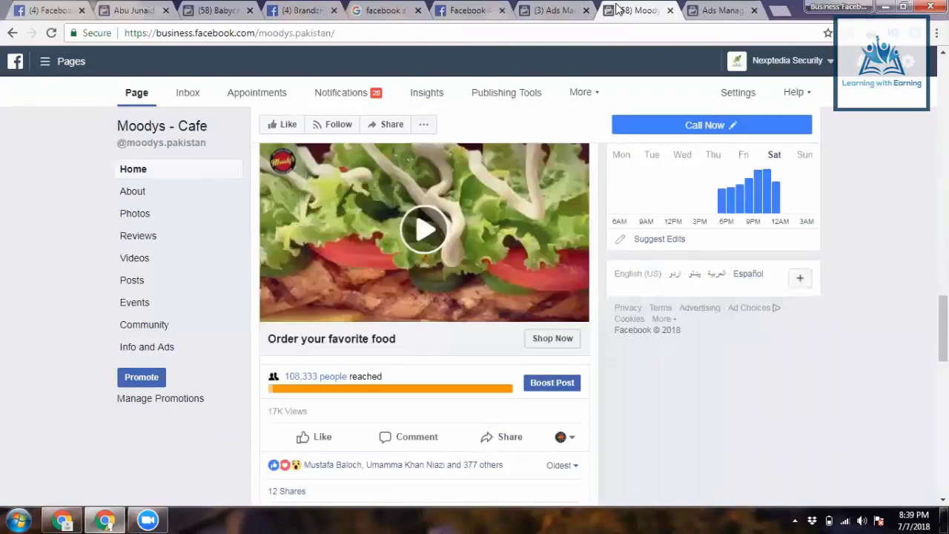
pyautogui.press('pageup')
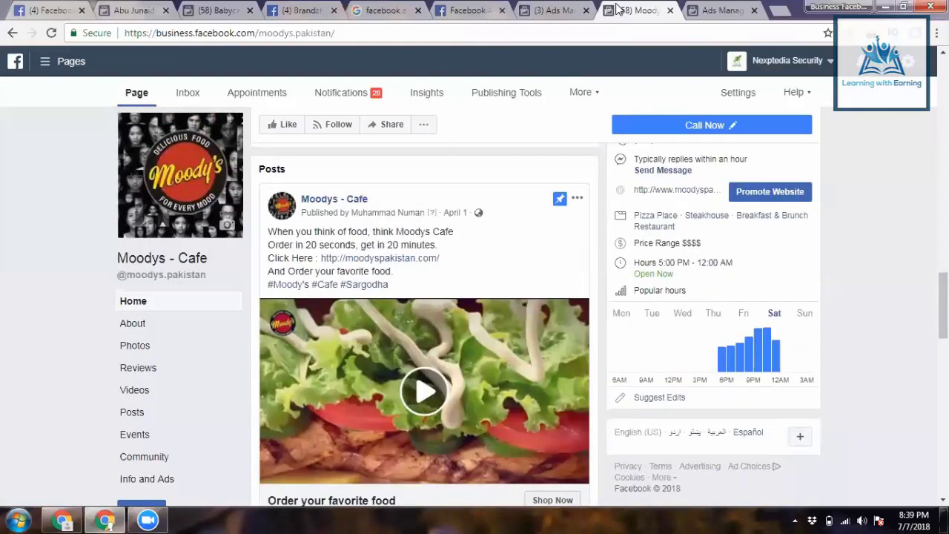
# Step: Watch the pinned post's video with its sound muted, and pause it
pyautogui.press('Down')
pyautogui.press('Down')
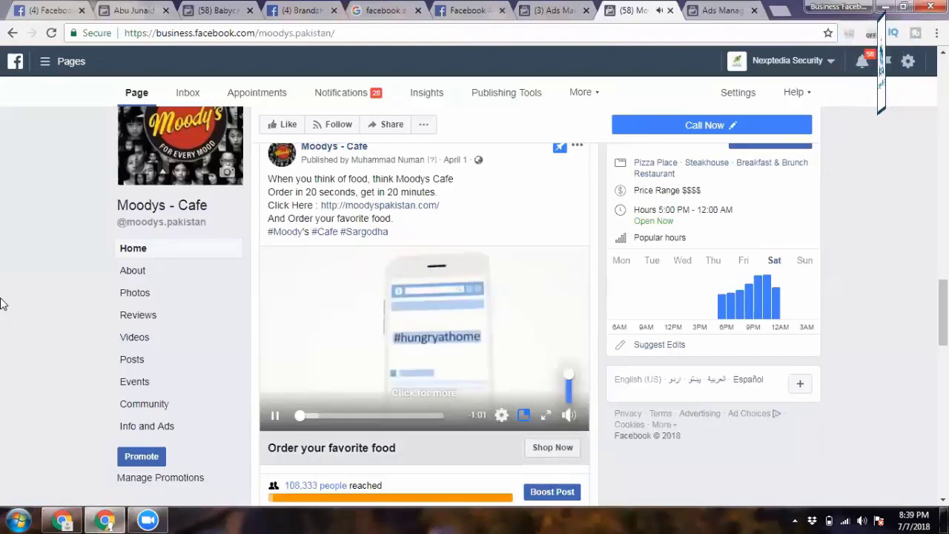
pyautogui.click(568, 415)
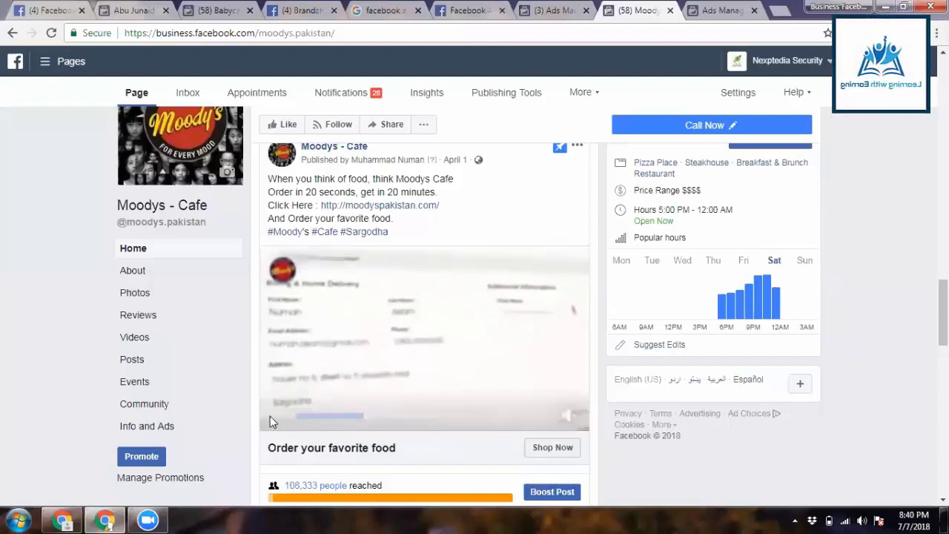
pyautogui.click(270, 416)
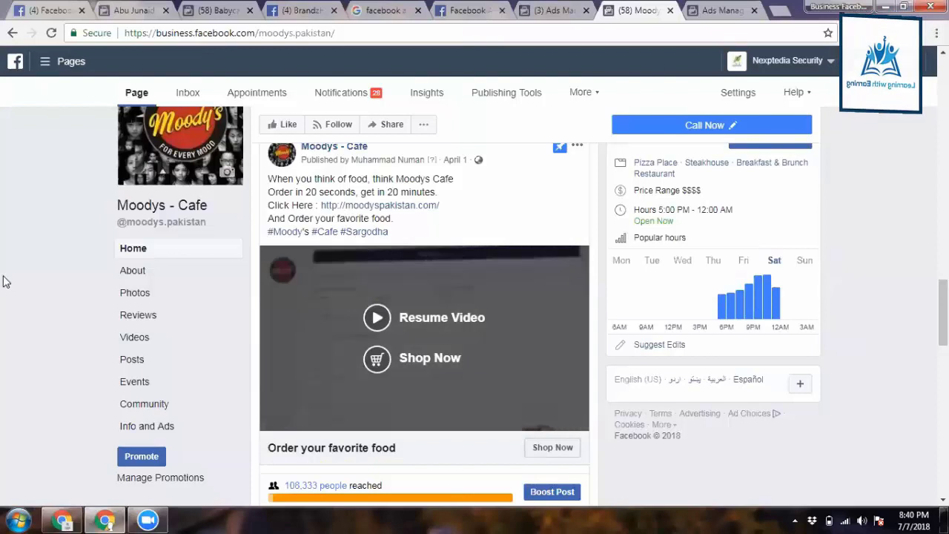
# Step: Find the Brownie Cake post on the Moodys - Cafe page and start boosting it
pyautogui.moveTo(943, 312); pyautogui.dragTo(943, 314)
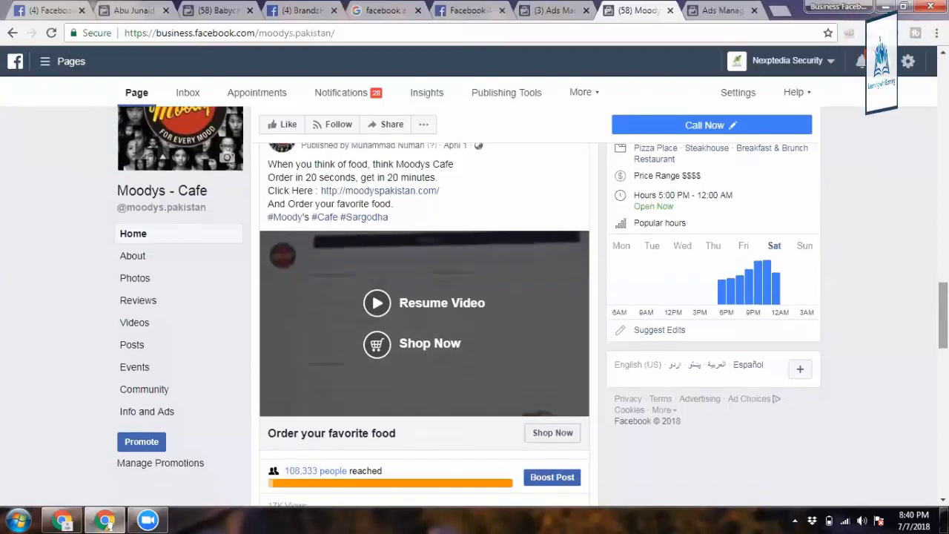
pyautogui.scroll(-8, 18, 263)
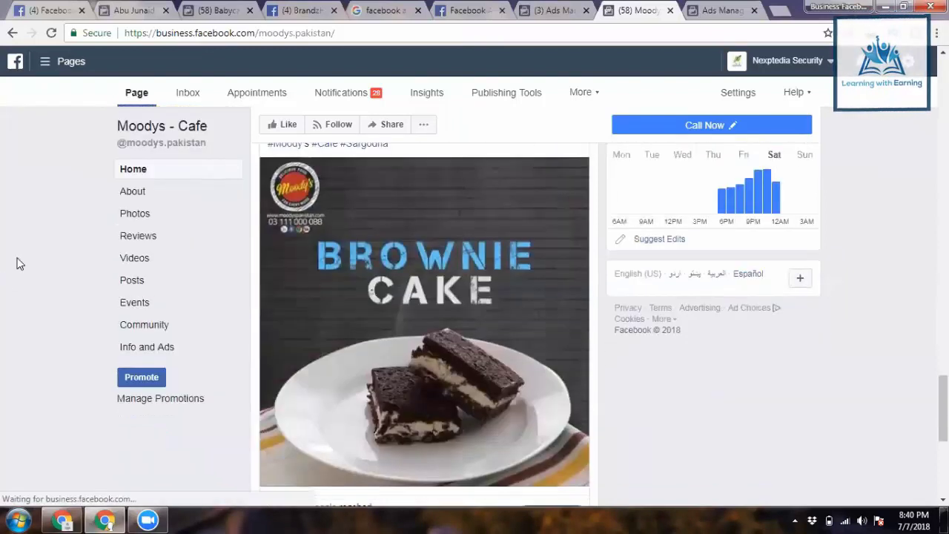
pyautogui.scroll(-2, 19, 264)
pyautogui.scroll(4, 19, 263)
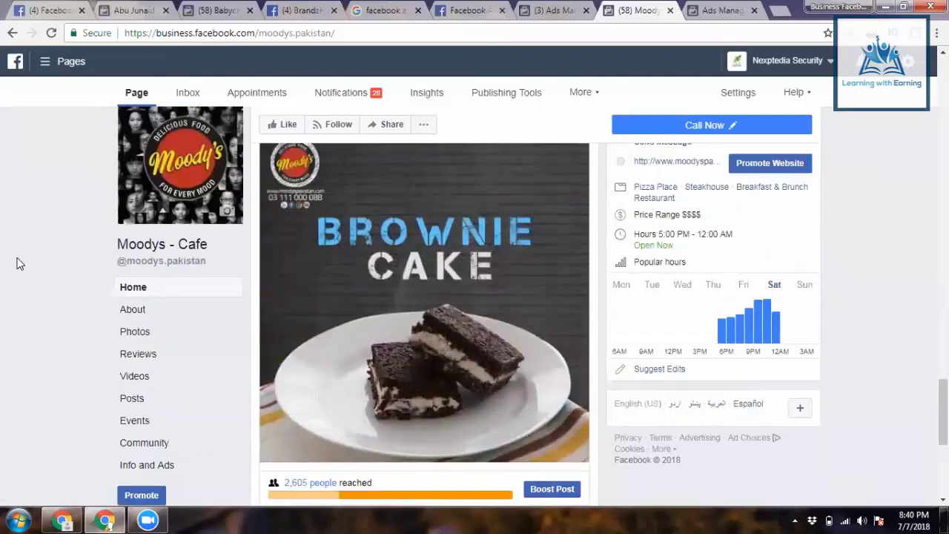
pyautogui.scroll(1, 19, 263)
pyautogui.scroll(-2, 599, 343)
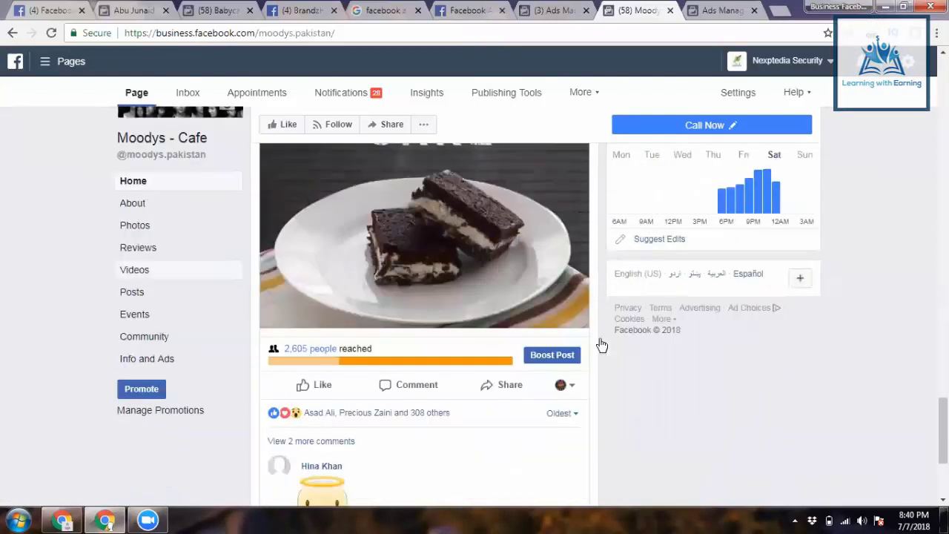
pyautogui.click(560, 359)
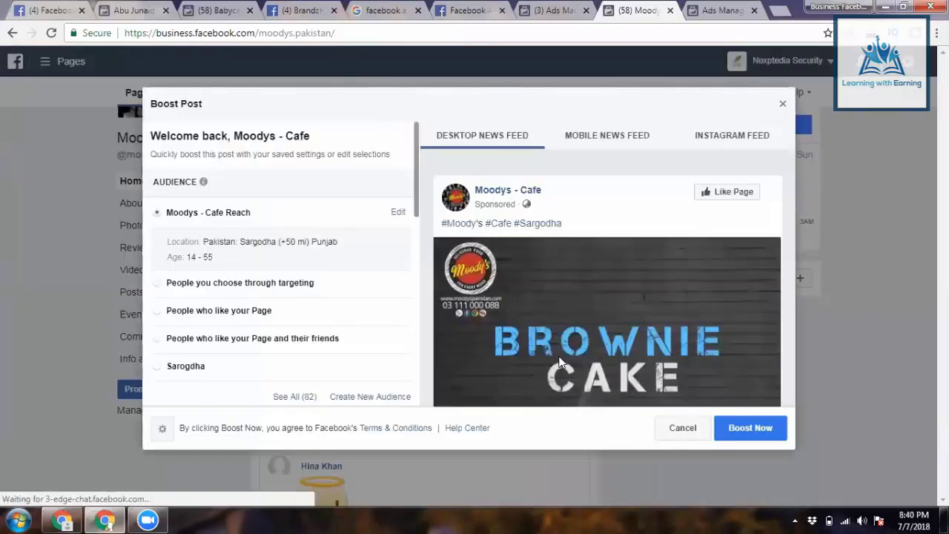
# Step: Compare the Ads Manager campaign page with the Boost Post dialog's audience, budget, duration, tracking and payment settings
pyautogui.click(753, 9)
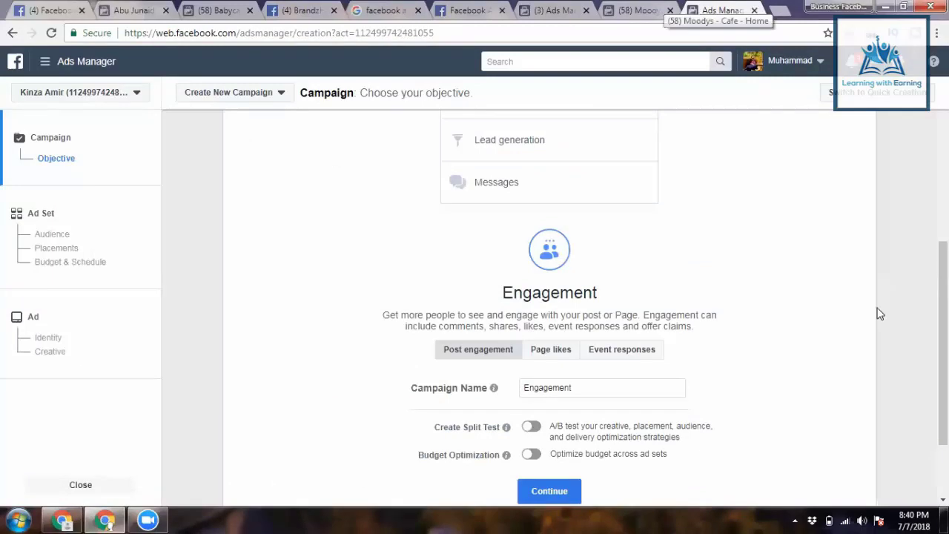
pyautogui.scroll(5, 880, 313)
pyautogui.click(636, 10)
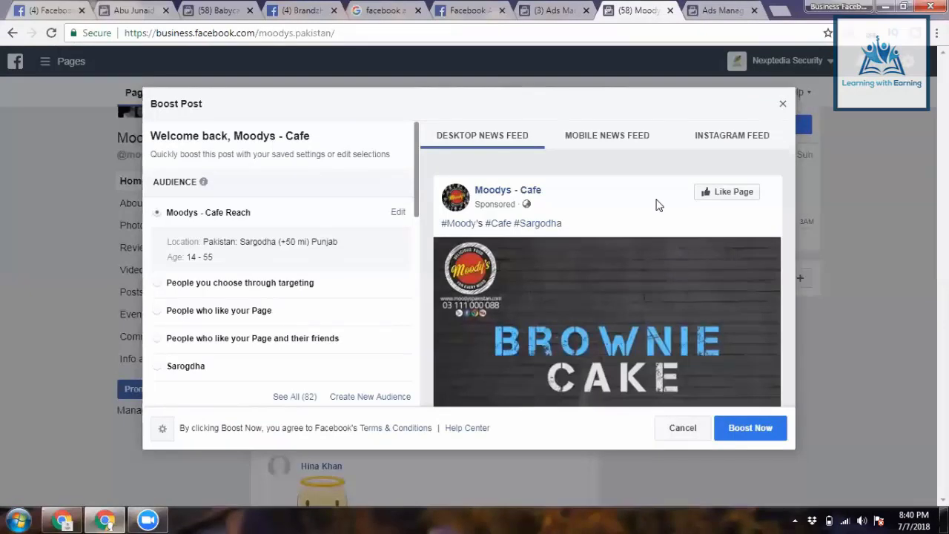
pyautogui.scroll(-5, 376, 290)
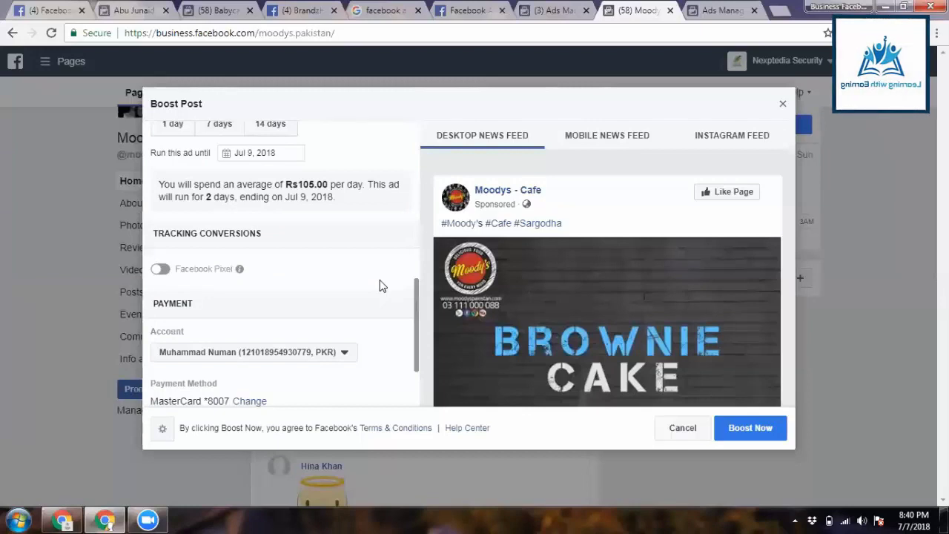
pyautogui.scroll(2, 382, 286)
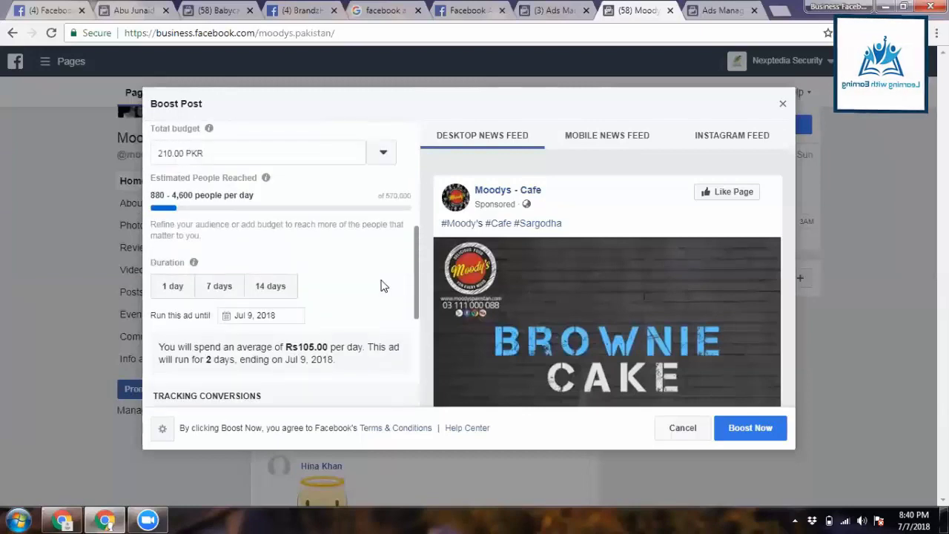
pyautogui.scroll(3, 382, 285)
pyautogui.scroll(2, 382, 281)
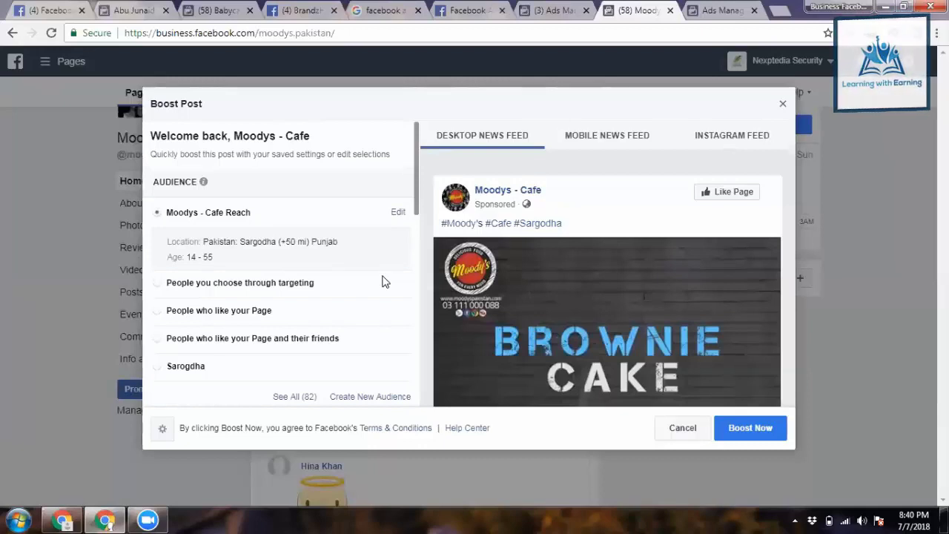
# Step: Start a new audience for the boosted post and name it "Brownie Cake post eng"
pyautogui.click(363, 398)
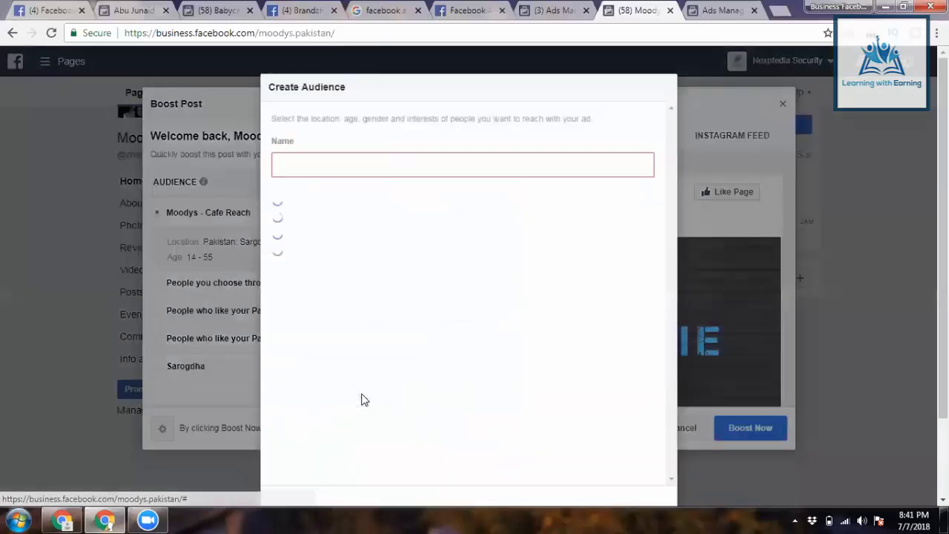
pyautogui.write('B')
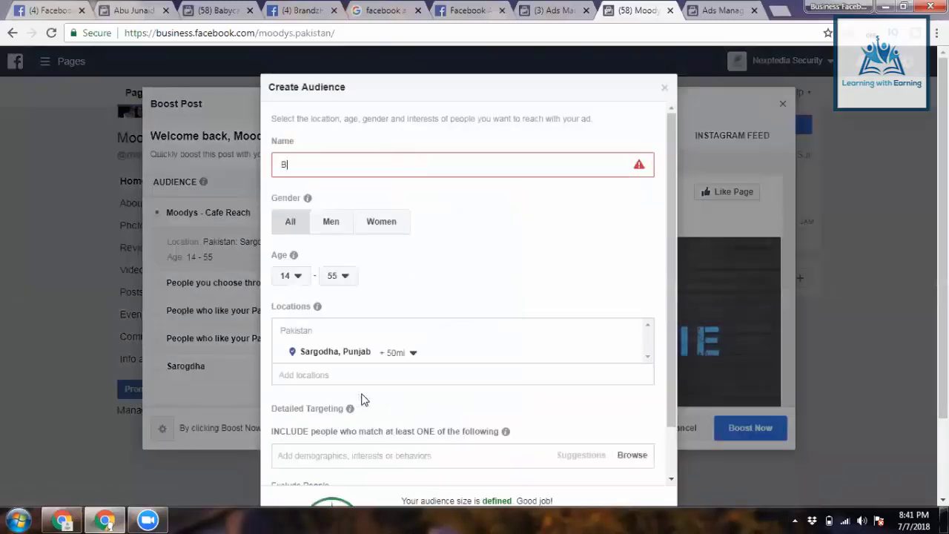
pyautogui.write('rownie Cake post eng')
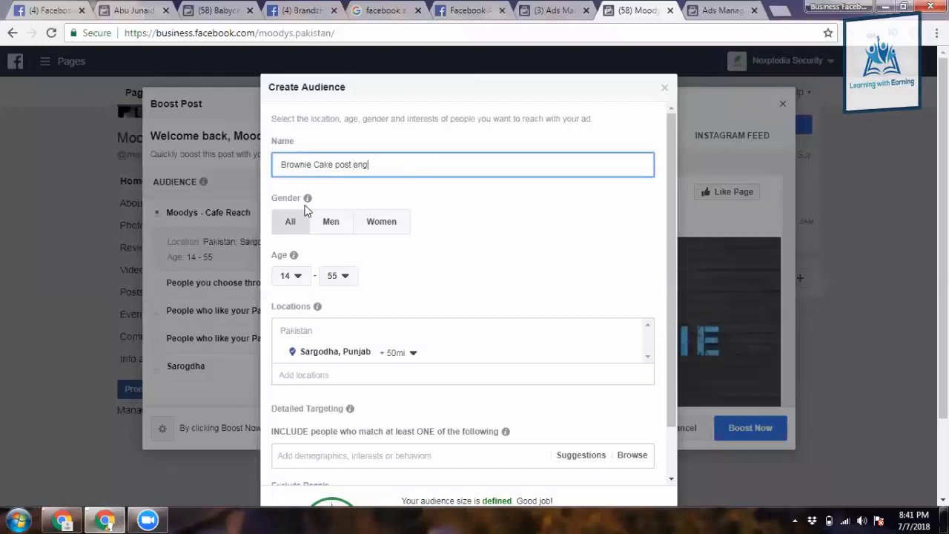
pyautogui.click(431, 241)
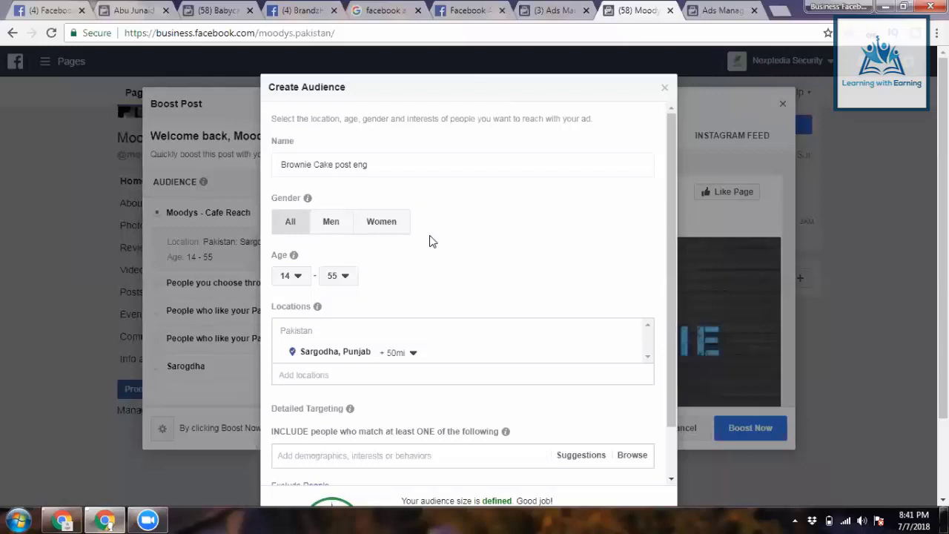
# Step: Set the new audience's age range to 16 - 45
pyautogui.click(303, 277)
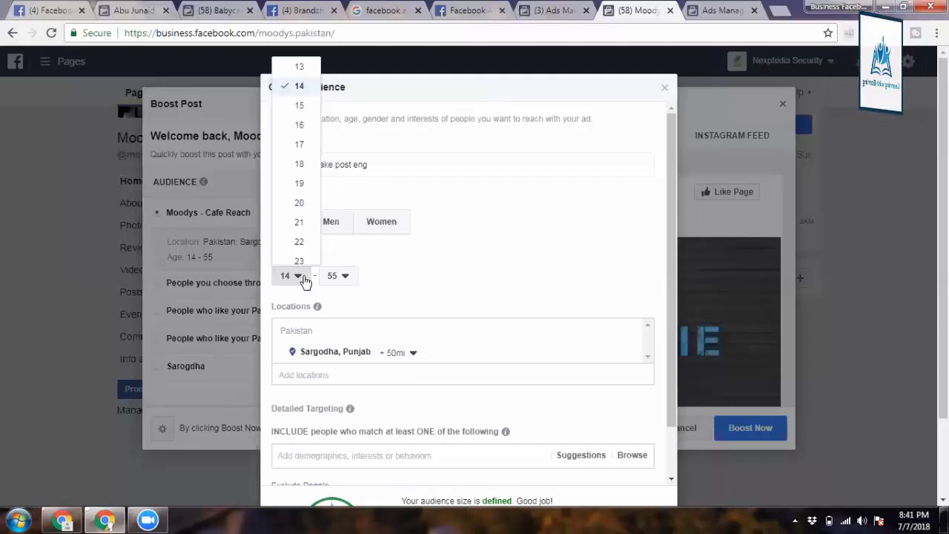
pyautogui.click(300, 126)
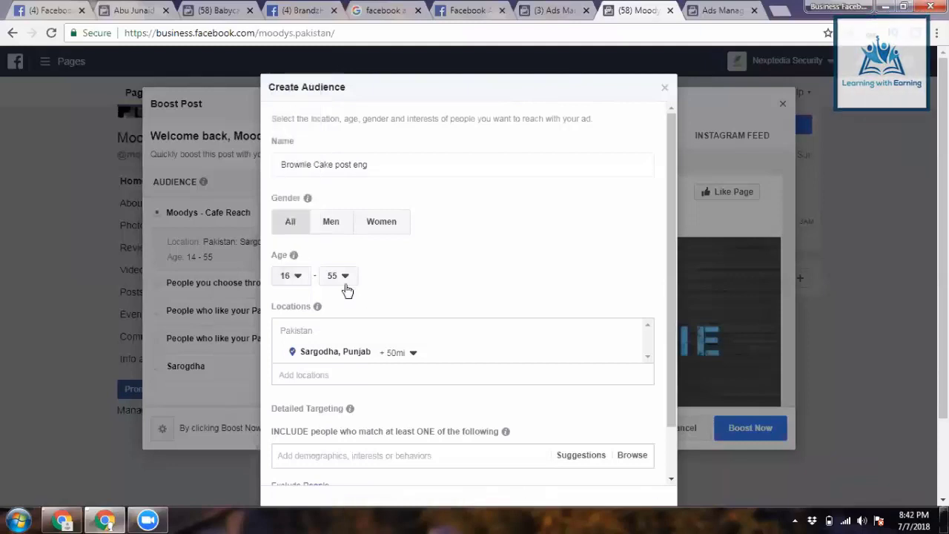
pyautogui.click(343, 280)
pyautogui.scroll(2, 360, 182)
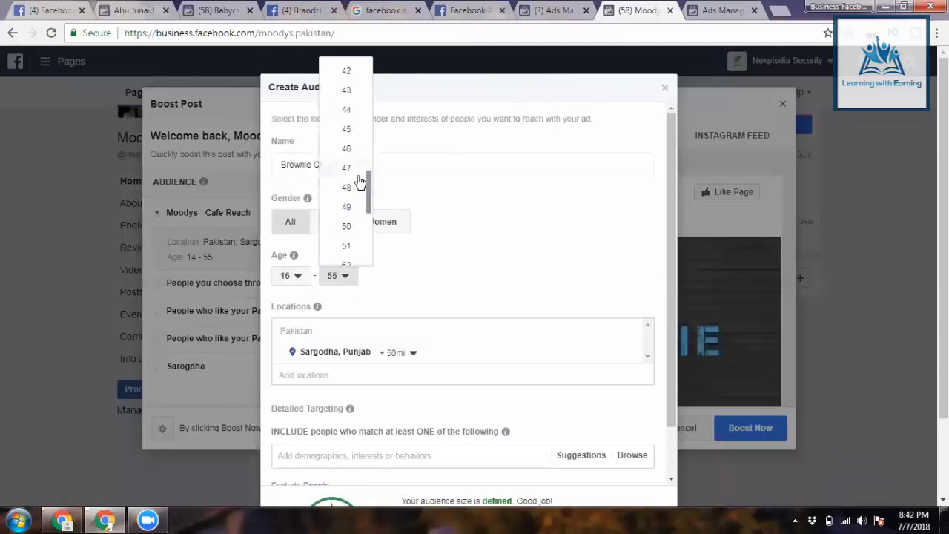
pyautogui.click(359, 137)
# Step: Set the radius around the Sargodha, Punjab location to 14 mi
pyautogui.scroll(-2, 569, 270)
pyautogui.scroll(-2, 548, 278)
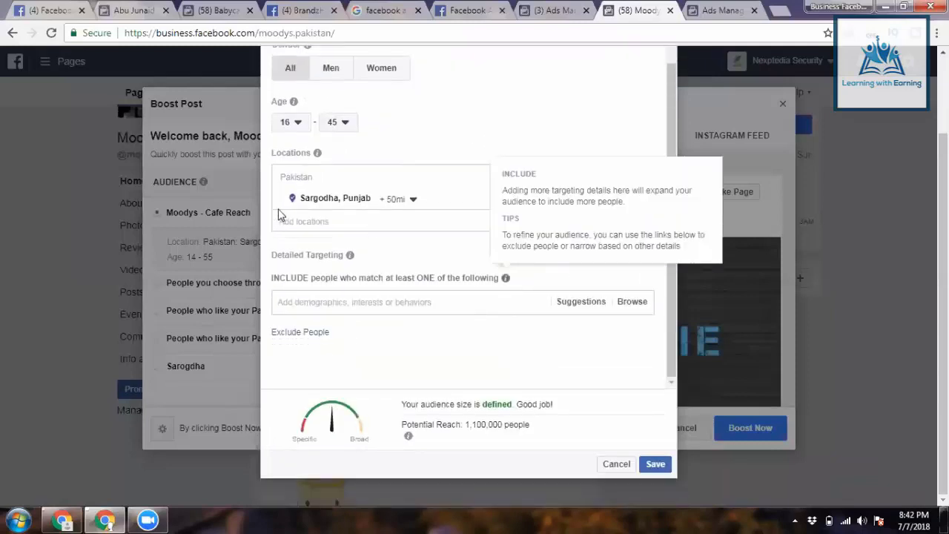
pyautogui.click(413, 200)
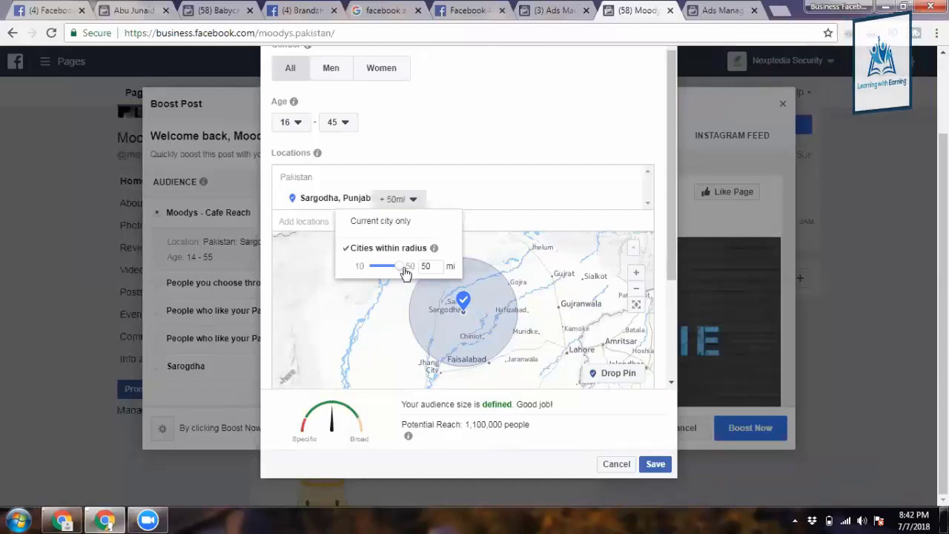
pyautogui.moveTo(402, 272); pyautogui.dragTo(377, 267)
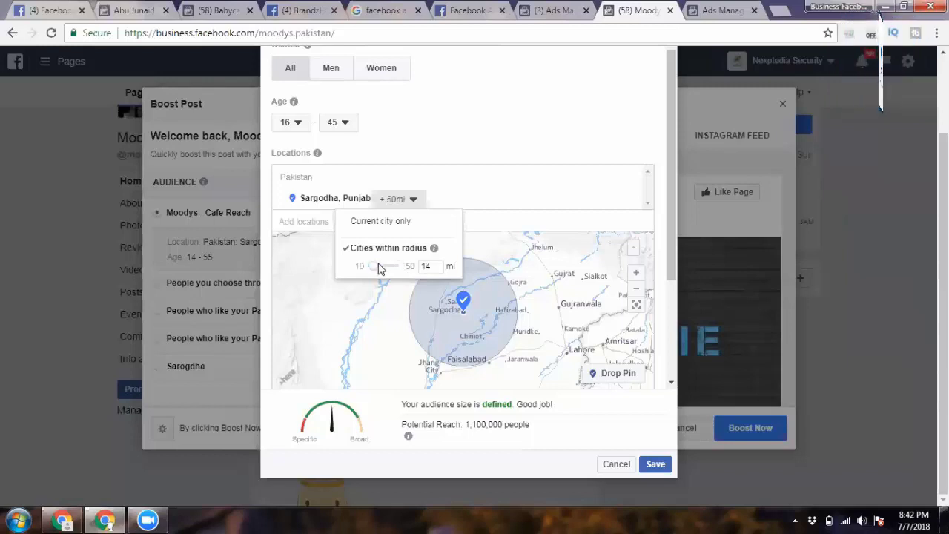
pyautogui.click(411, 194)
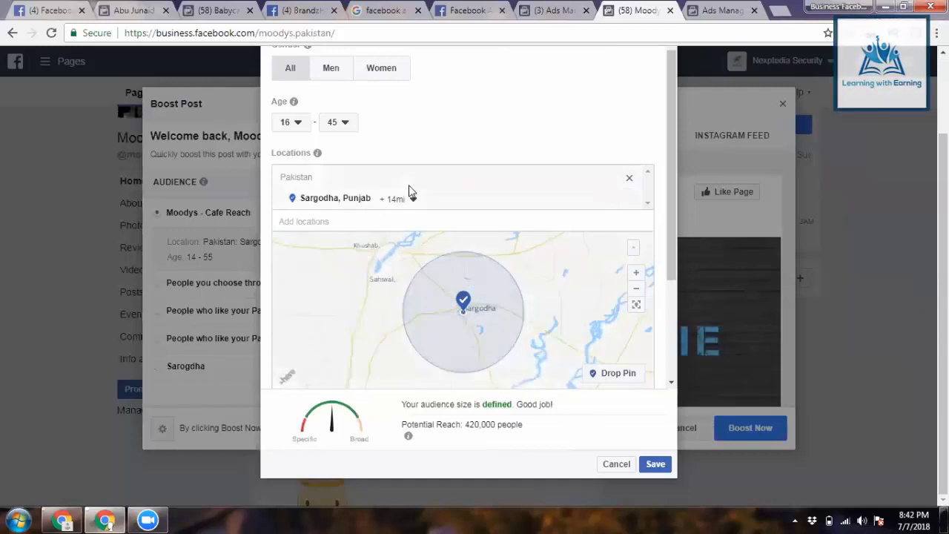
# Step: Widen the radius around the Sargodha, Punjab location to 50 mi as a trial, and settle it at 15 mi
pyautogui.click(396, 202)
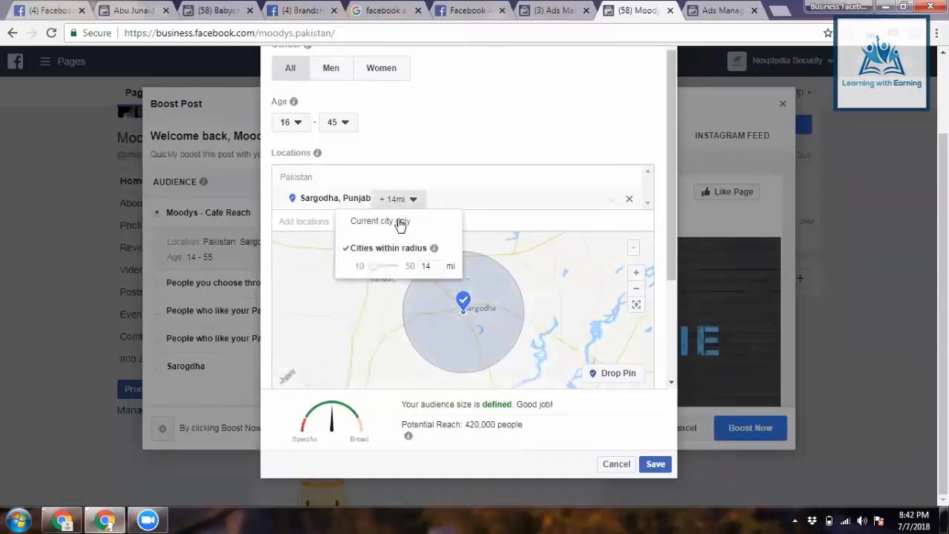
pyautogui.moveTo(373, 267); pyautogui.dragTo(428, 260)
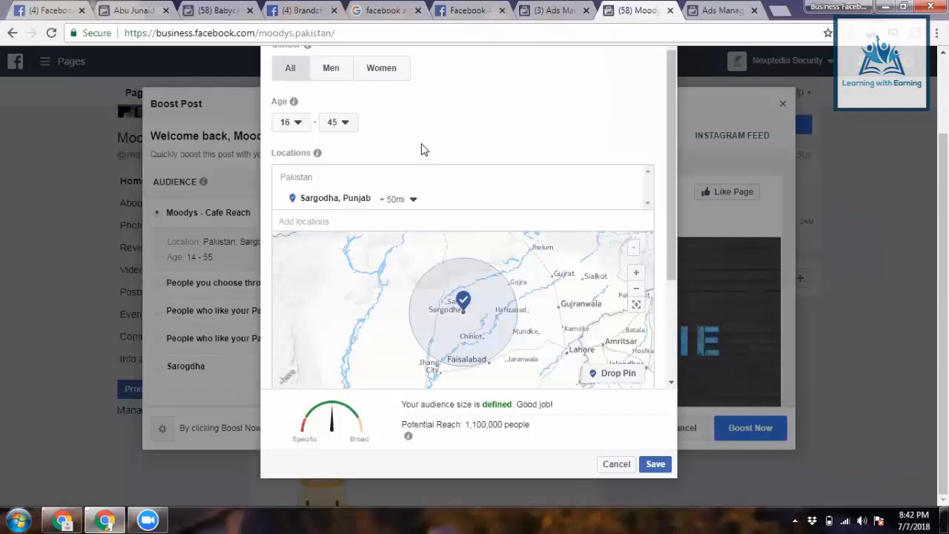
pyautogui.click(397, 201)
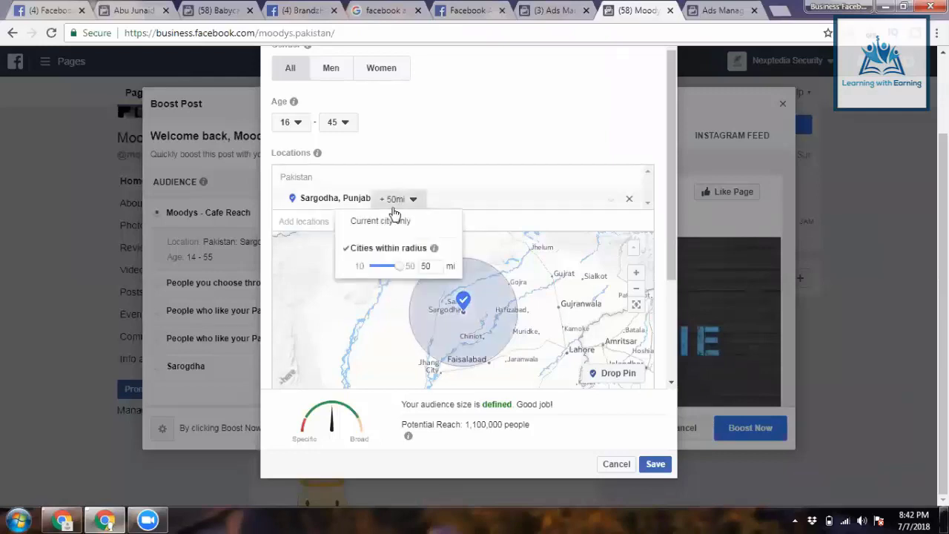
pyautogui.moveTo(399, 267); pyautogui.dragTo(379, 273)
pyautogui.moveTo(378, 273); pyautogui.dragTo(380, 271)
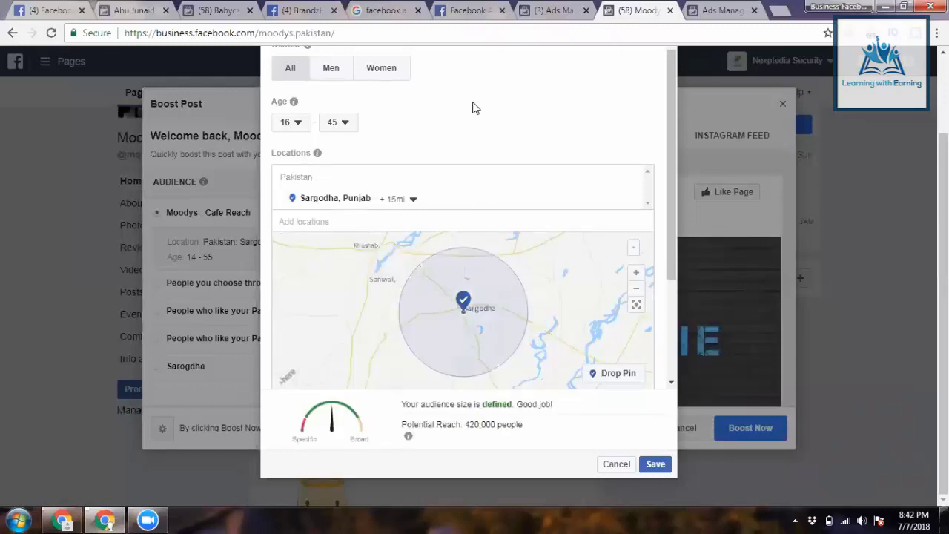
pyautogui.click(391, 199)
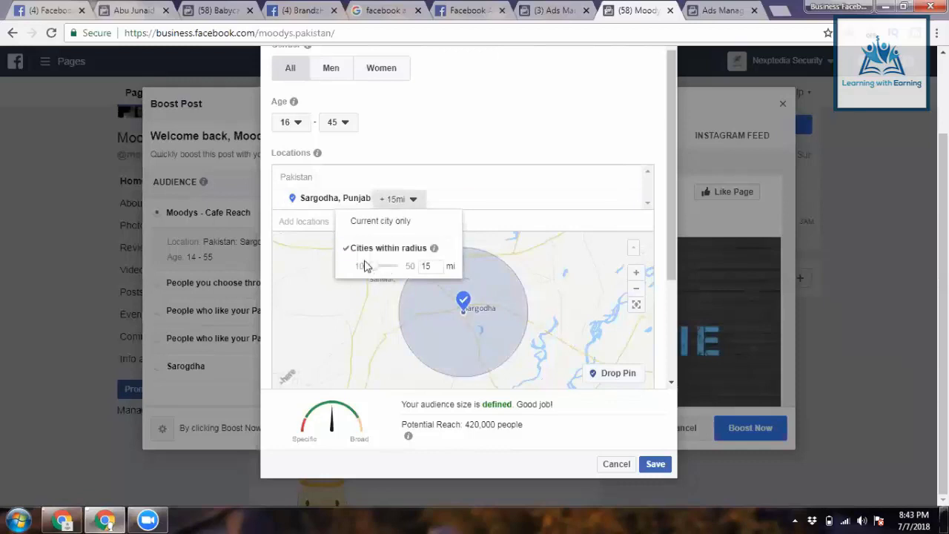
pyautogui.moveTo(369, 265)
pyautogui.mouseDown()
pyautogui.moveTo(418, 271)
pyautogui.moveTo(378, 272)
pyautogui.mouseUp()
pyautogui.moveTo(378, 270); pyautogui.dragTo(377, 271)
pyautogui.click(477, 115)
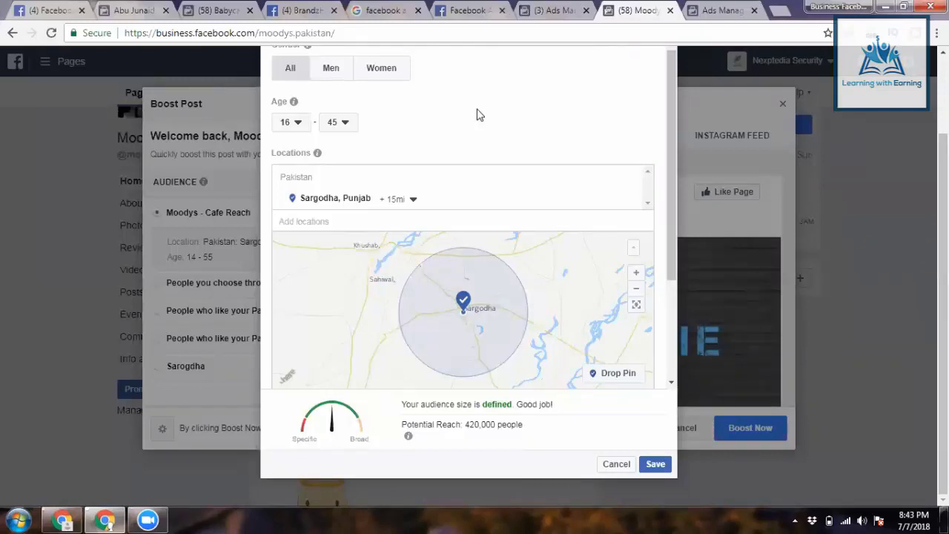
# Step: Compare the new audience's map and Detailed Targeting options with the Ads Manager campaign objective page
pyautogui.scroll(-3, 632, 363)
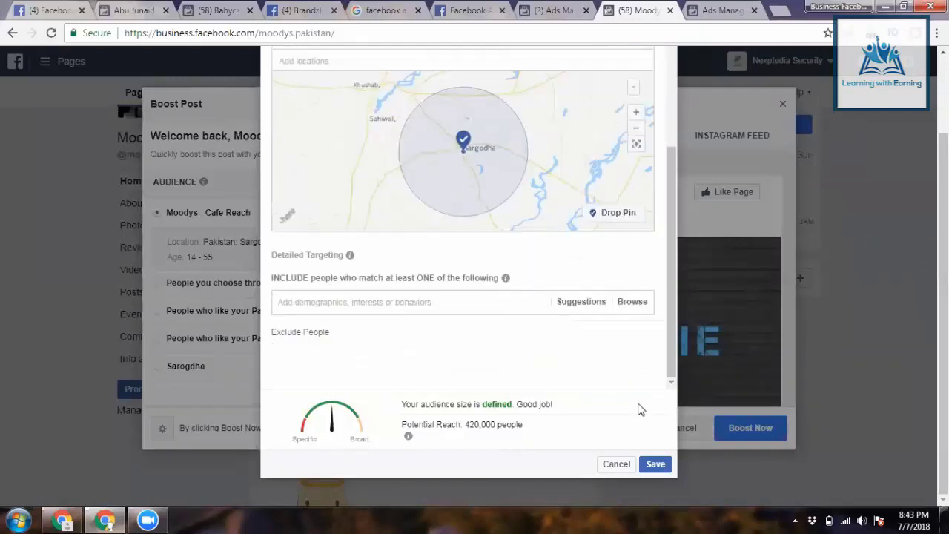
pyautogui.scroll(2, 641, 408)
pyautogui.scroll(-2, 641, 401)
pyautogui.scroll(2, 640, 401)
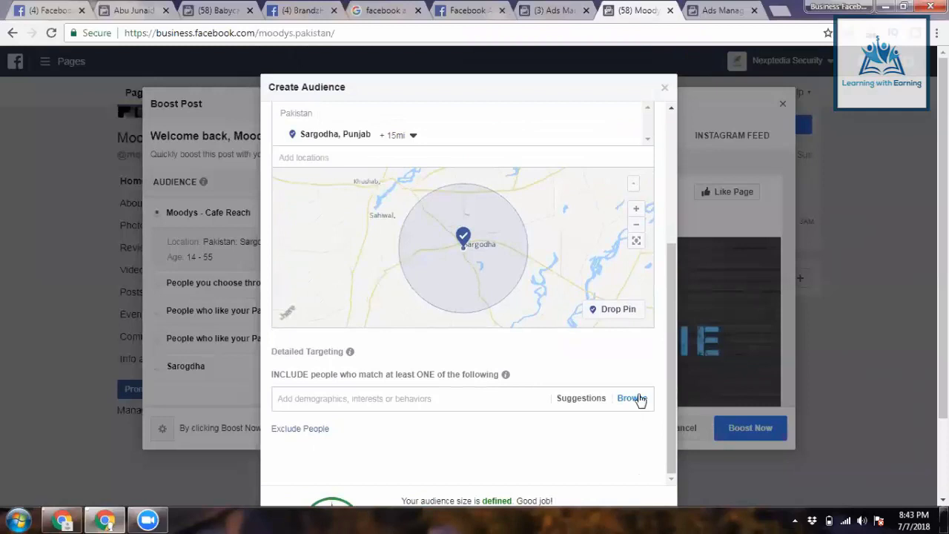
pyautogui.click(718, 11)
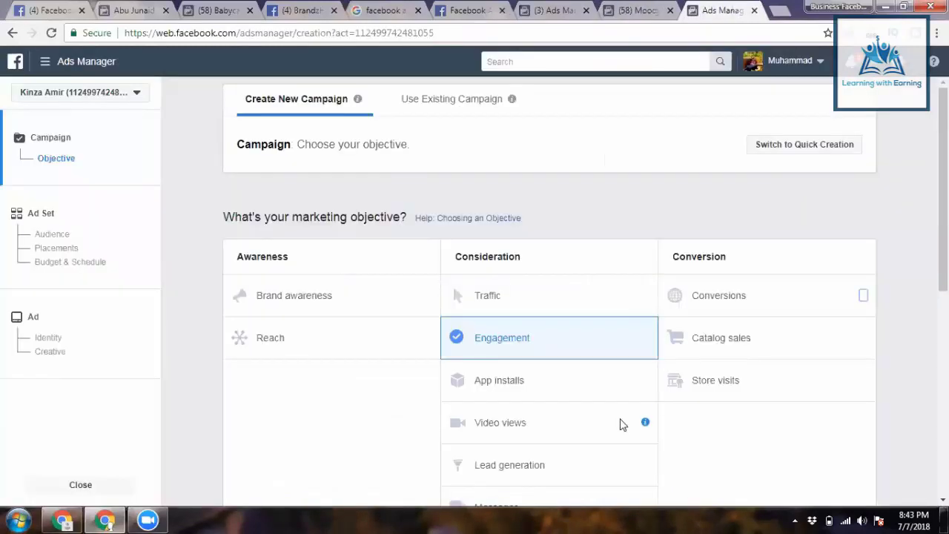
pyautogui.hotkey('ctrl', 'shift', 'Tab')
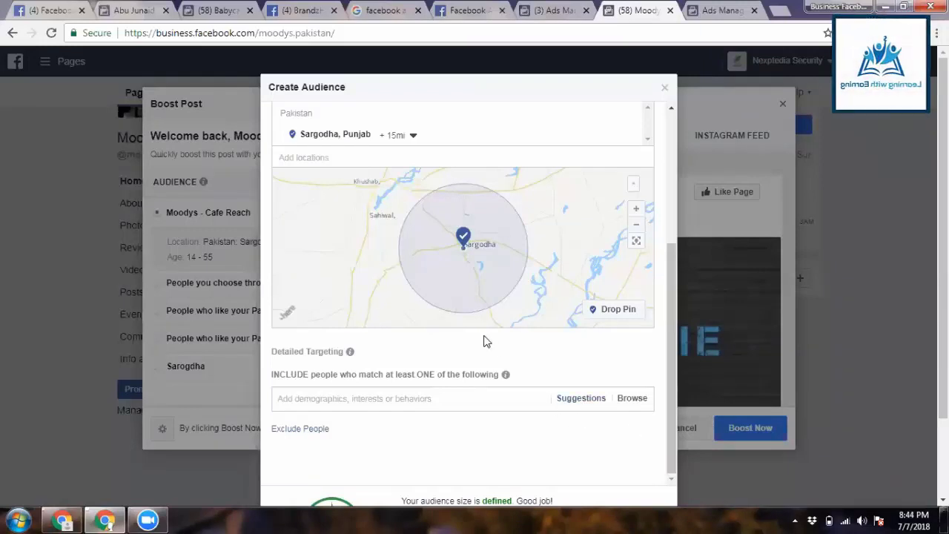
# Step: Save the new audience with its Detailed Targeting left empty
pyautogui.scroll(-2, 486, 335)
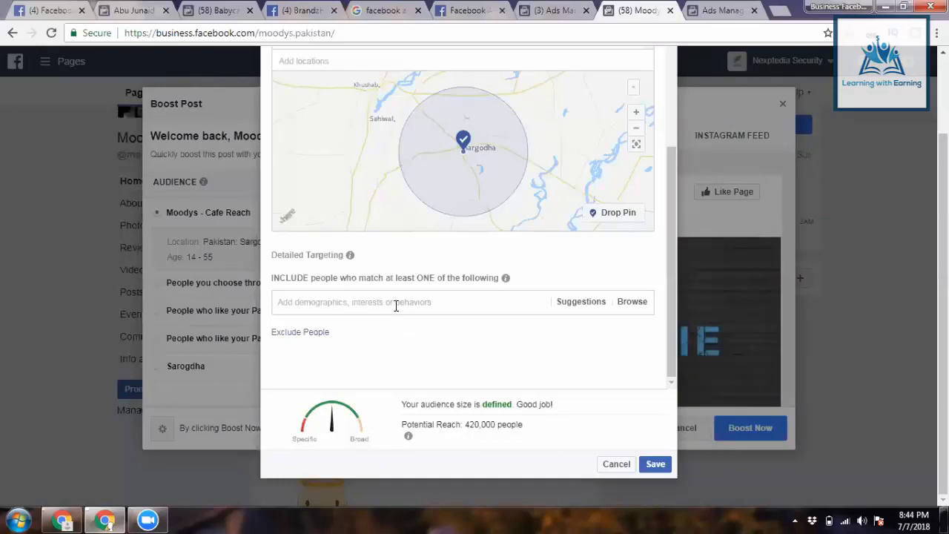
pyautogui.click(442, 300)
pyautogui.click(662, 467)
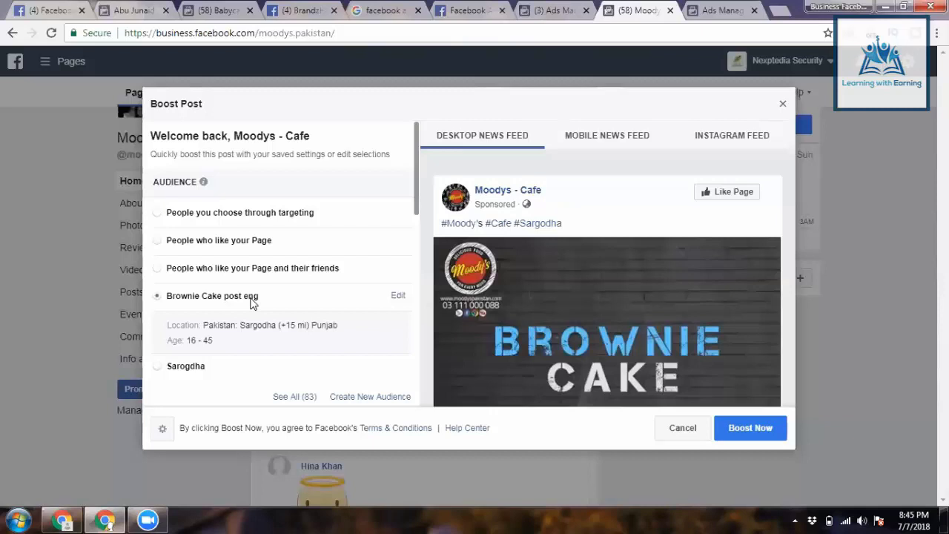
# Step: Set the boosted post's total budget to 10000 PKR
pyautogui.scroll(-2, 252, 303)
pyautogui.doubleClick(260, 325)
pyautogui.click(260, 324)
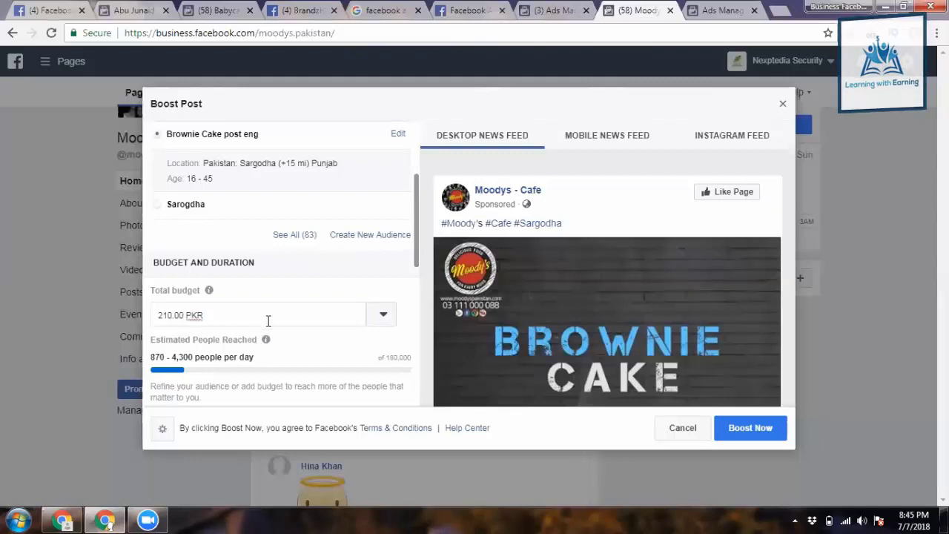
pyautogui.tripleClick(268, 320)
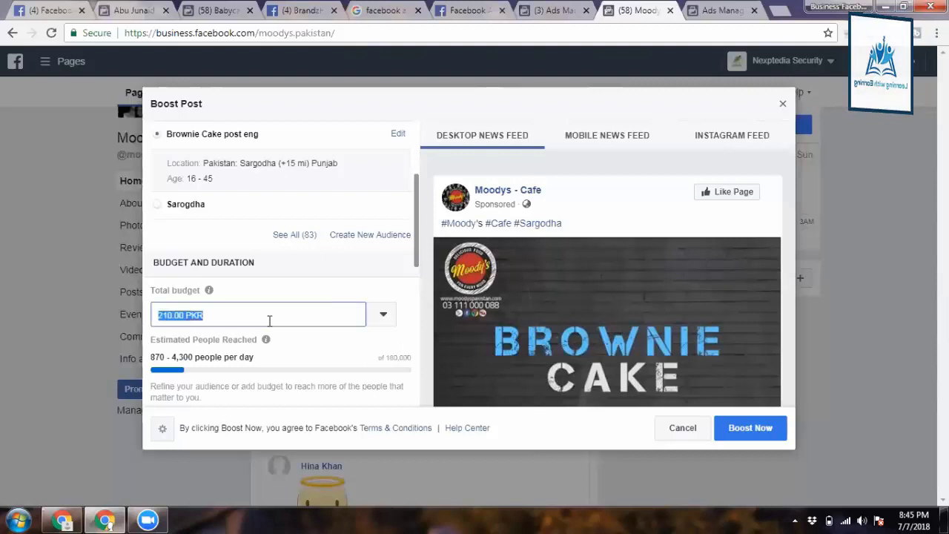
pyautogui.write('110')
pyautogui.press('BackSpace')
pyautogui.press('BackSpace')
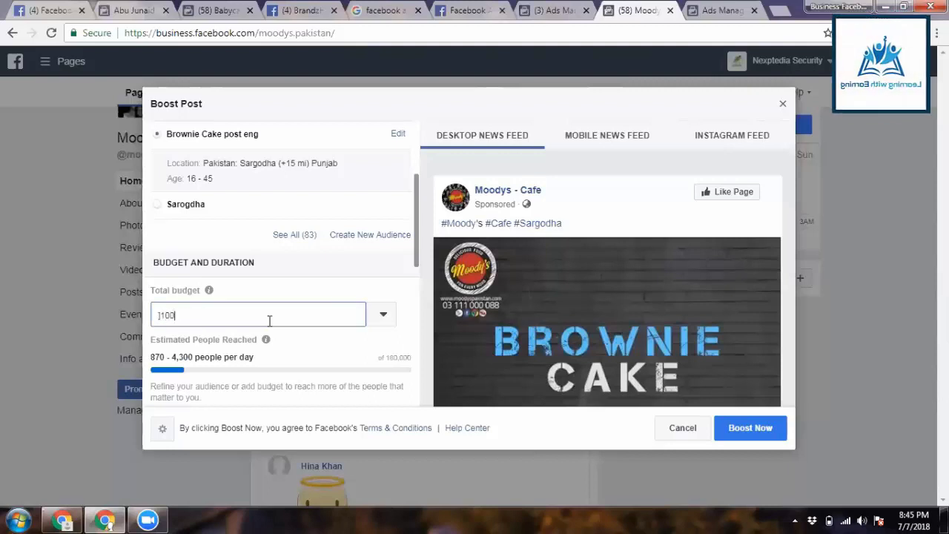
pyautogui.write('0000')
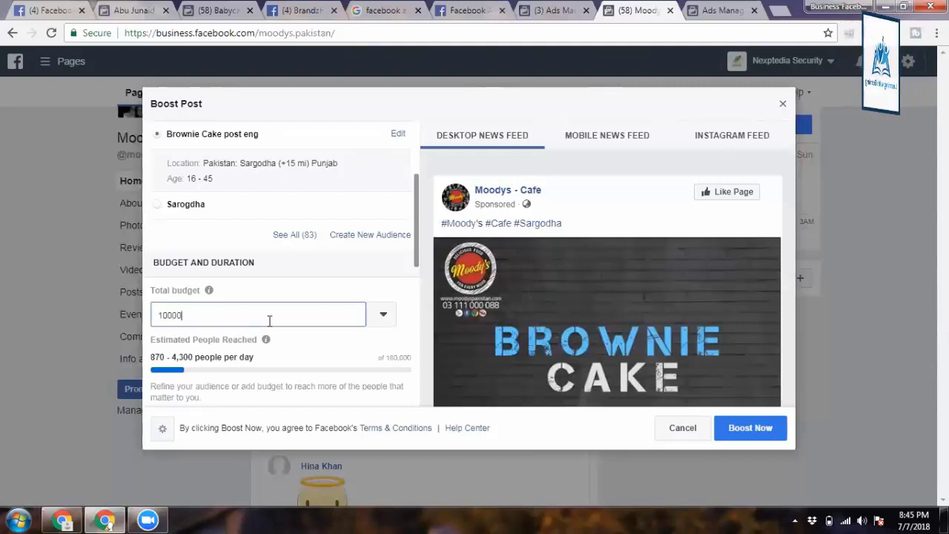
pyautogui.click(305, 284)
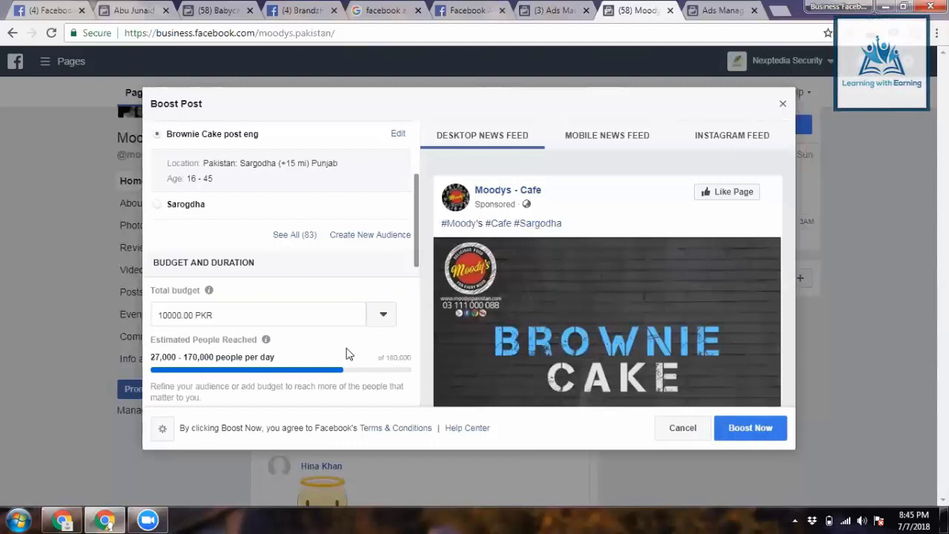
# Step: Set the boosted post's total budget to 1000 PKR
pyautogui.doubleClick(232, 309)
pyautogui.tripleClick(232, 309)
pyautogui.write('110')
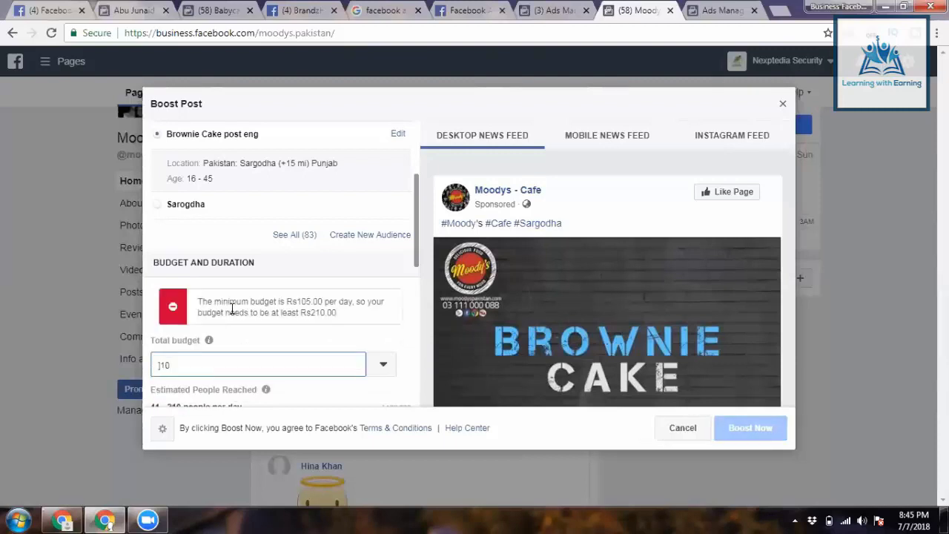
pyautogui.press('BackSpace')
pyautogui.write('000')
pyautogui.click(239, 301)
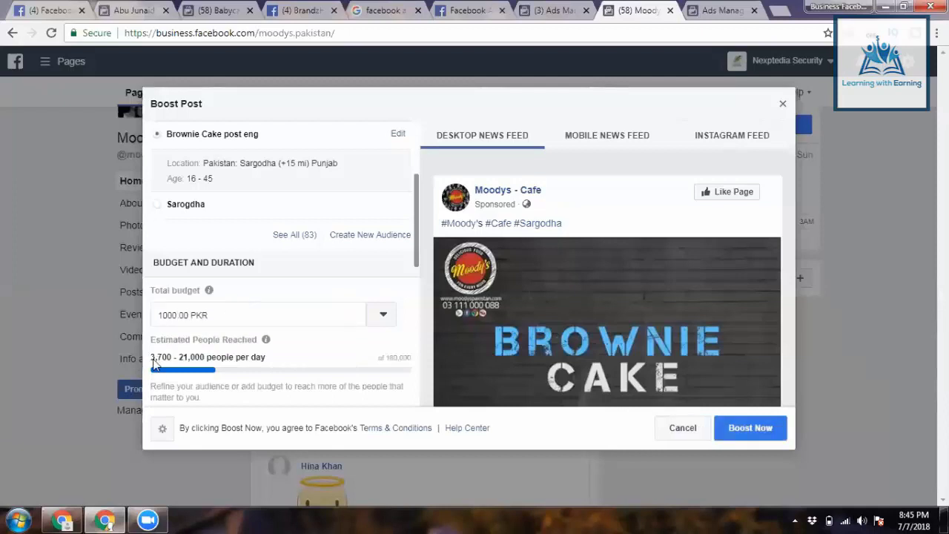
# Step: Examine the estimated people reached per day for the 1000 PKR budget
pyautogui.moveTo(265, 357); pyautogui.dragTo(187, 356)
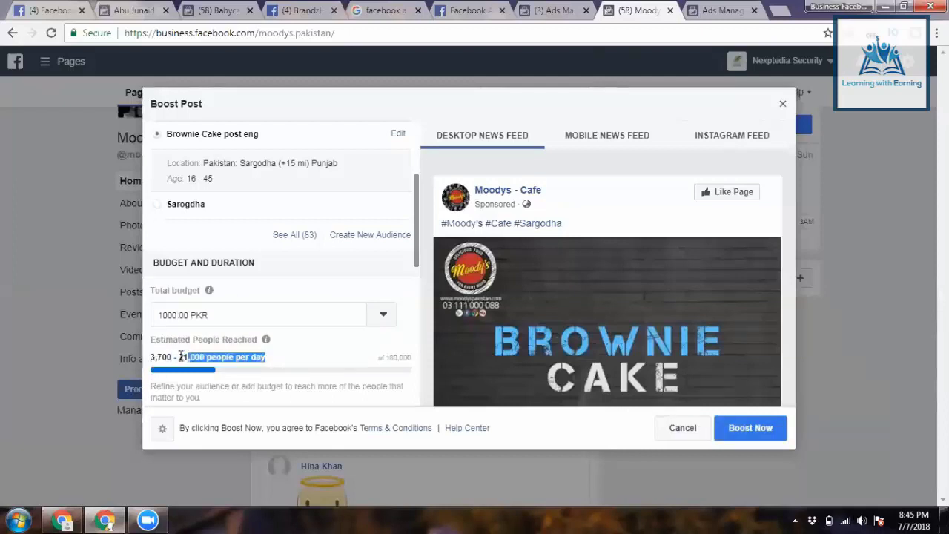
pyautogui.click(179, 357)
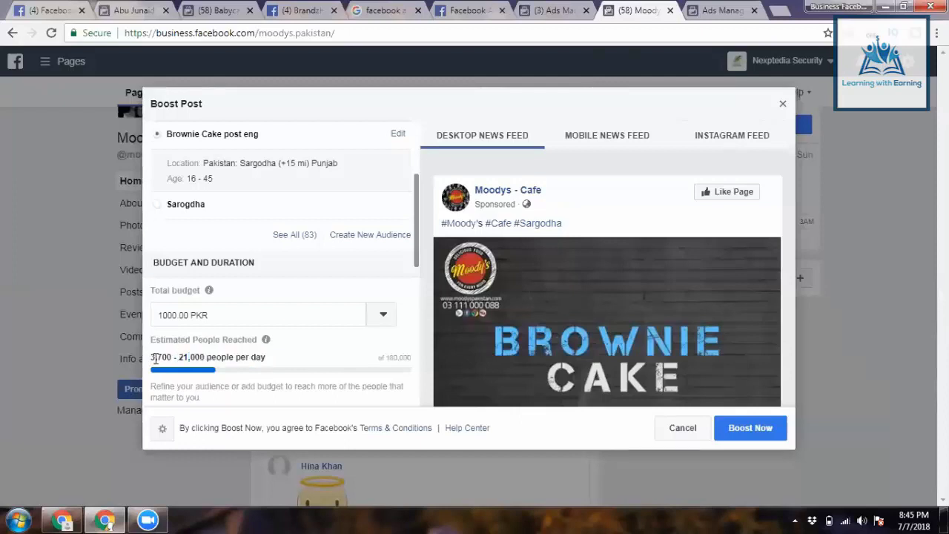
pyautogui.moveTo(152, 356); pyautogui.dragTo(273, 356)
pyautogui.click(273, 357)
pyautogui.tripleClick(273, 357)
# Step: Set the boost duration to 1 day
pyautogui.scroll(-2, 273, 357)
pyautogui.click(231, 353)
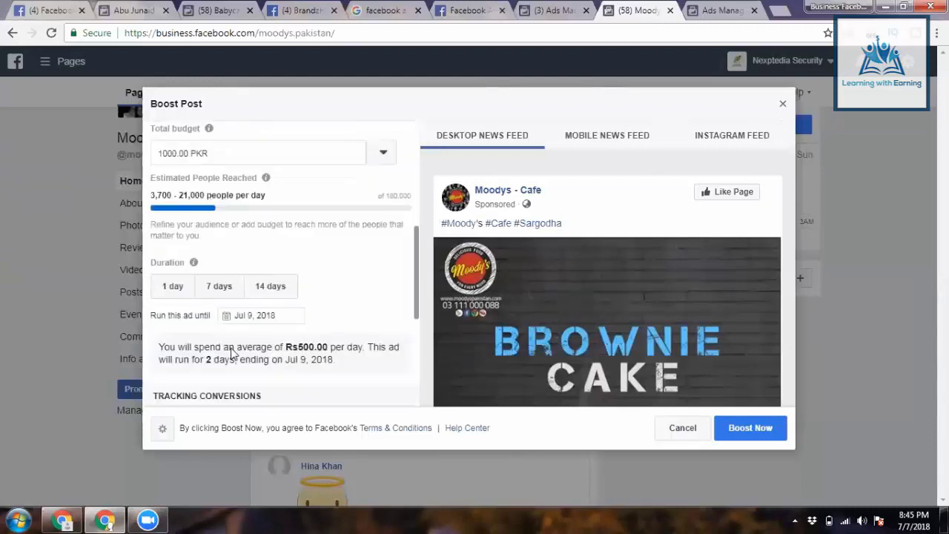
pyautogui.click(189, 288)
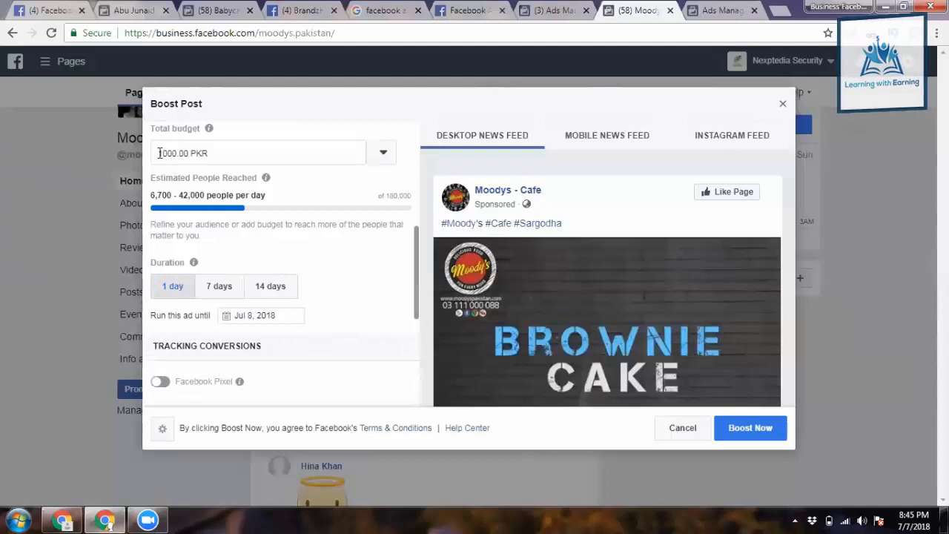
# Step: Examine the lower and upper bounds of the daily reach estimate for the one-day boost
pyautogui.moveTo(151, 197); pyautogui.dragTo(174, 195)
pyautogui.click(189, 195)
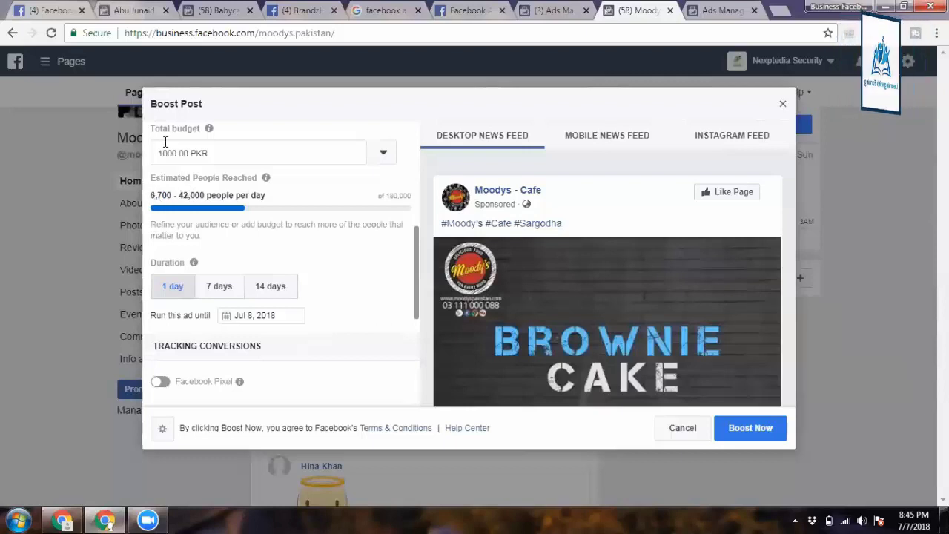
pyautogui.moveTo(151, 195); pyautogui.dragTo(271, 197)
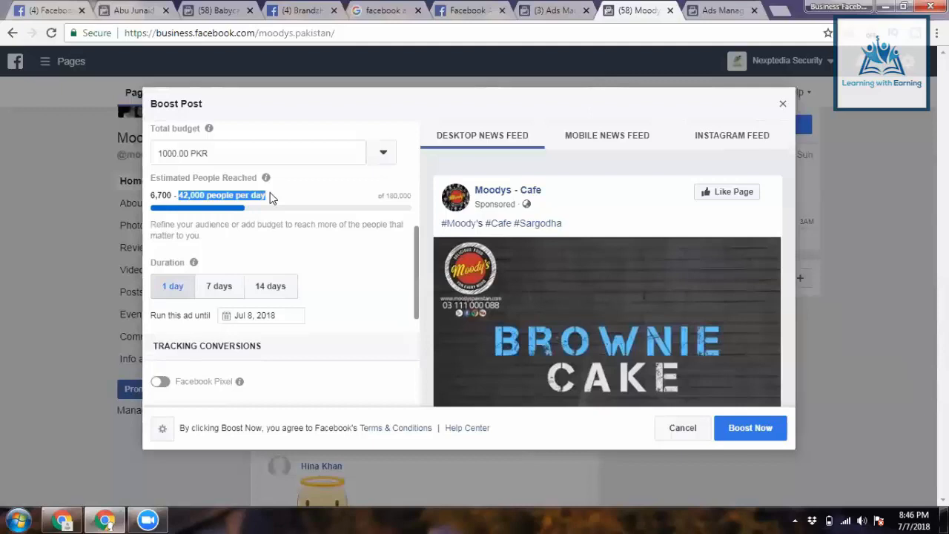
pyautogui.click(194, 170)
pyautogui.moveTo(151, 195); pyautogui.dragTo(173, 195)
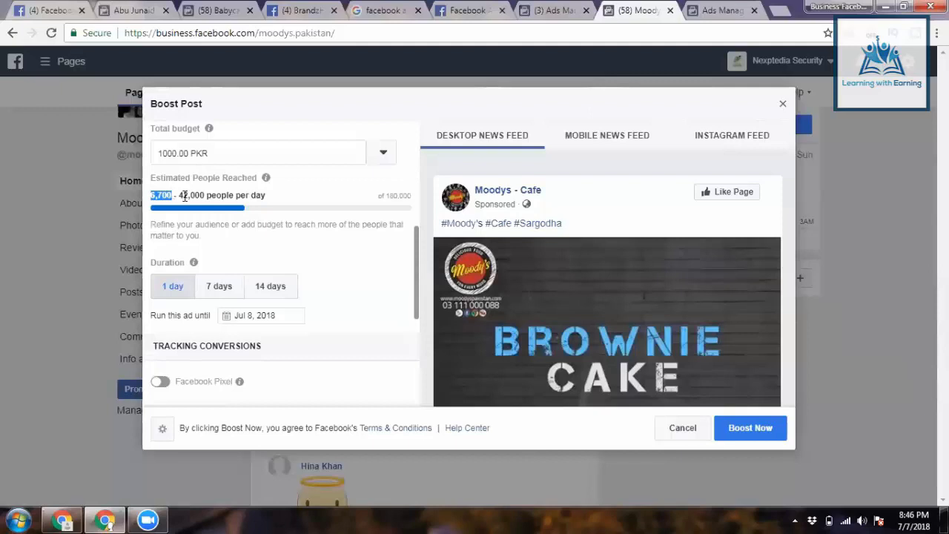
pyautogui.click(182, 194)
pyautogui.moveTo(181, 194); pyautogui.dragTo(228, 194)
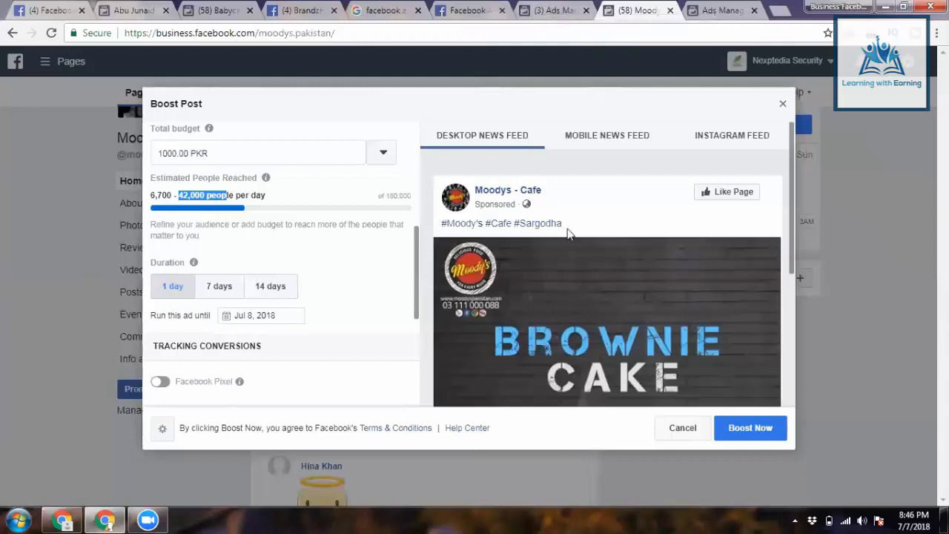
# Step: Look over the Brownie Cake post's desktop news feed preview from its caption to the image
pyautogui.scroll(-3, 567, 232)
pyautogui.scroll(4, 567, 234)
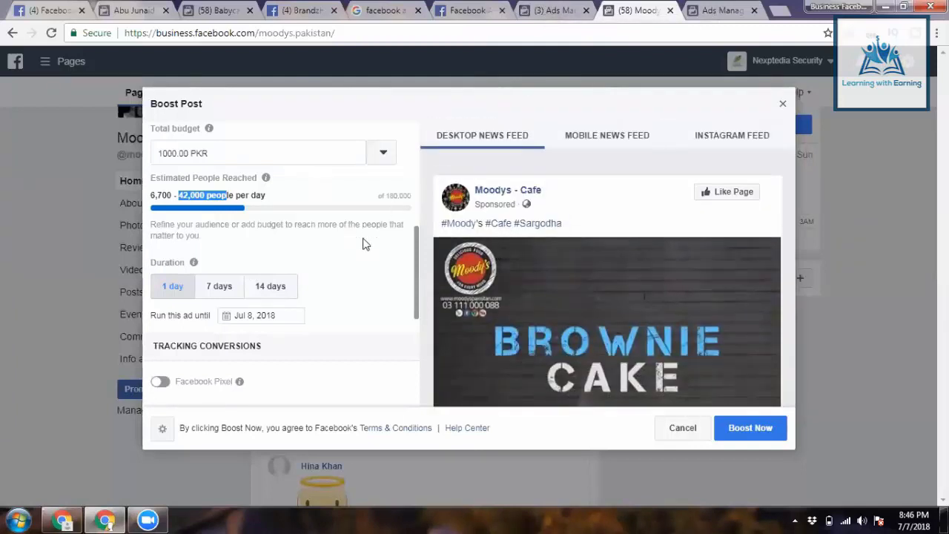
pyautogui.scroll(-5, 584, 261)
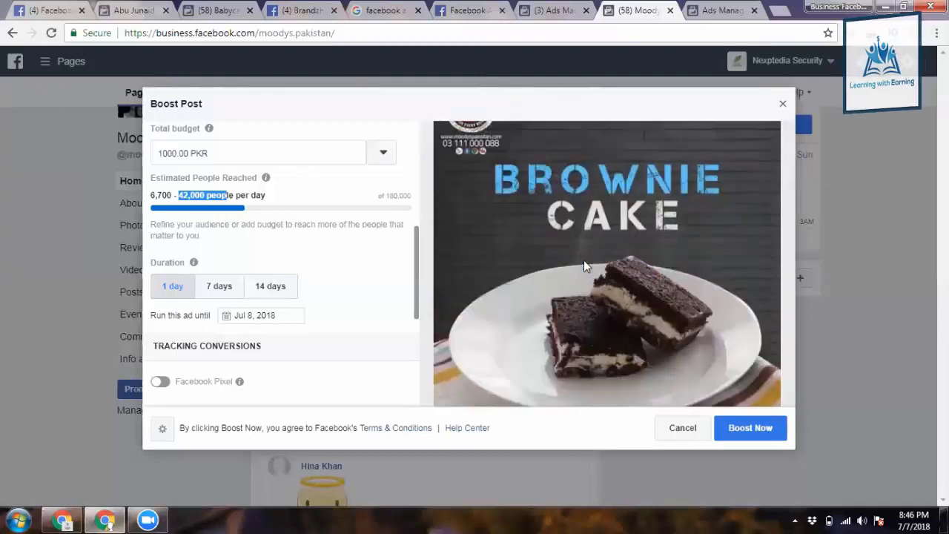
pyautogui.scroll(5, 584, 260)
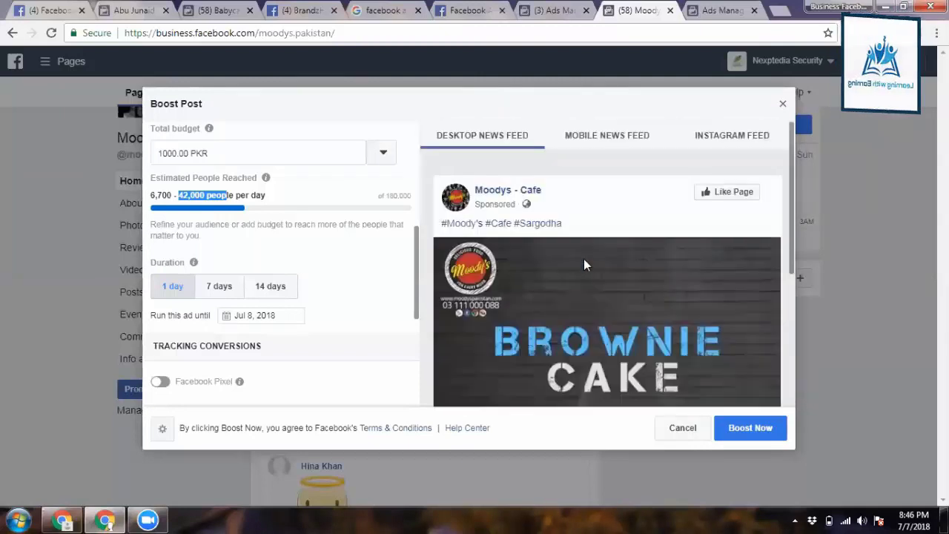
pyautogui.scroll(-5, 583, 259)
pyautogui.scroll(5, 595, 338)
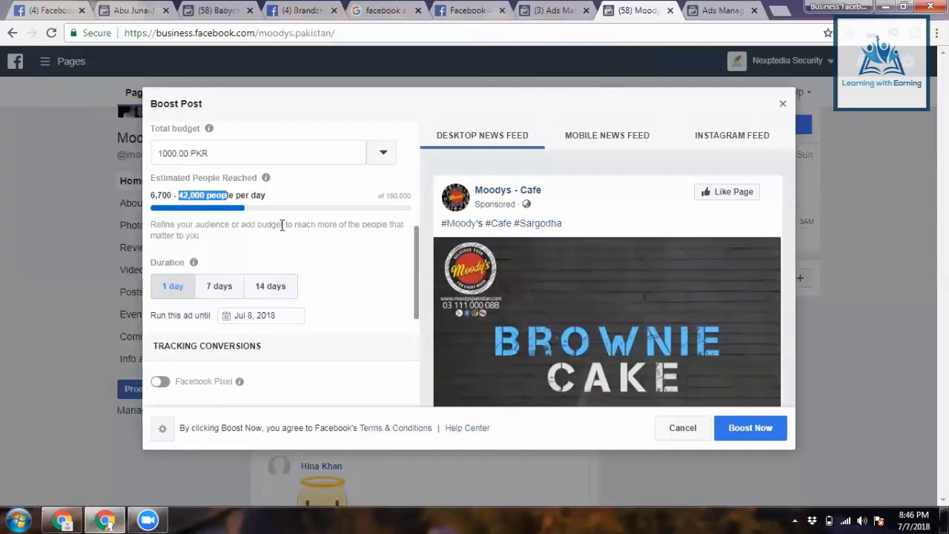
# Step: Review the total budget against its estimated reach, and check the duration and remaining boost settings
pyautogui.click(150, 191)
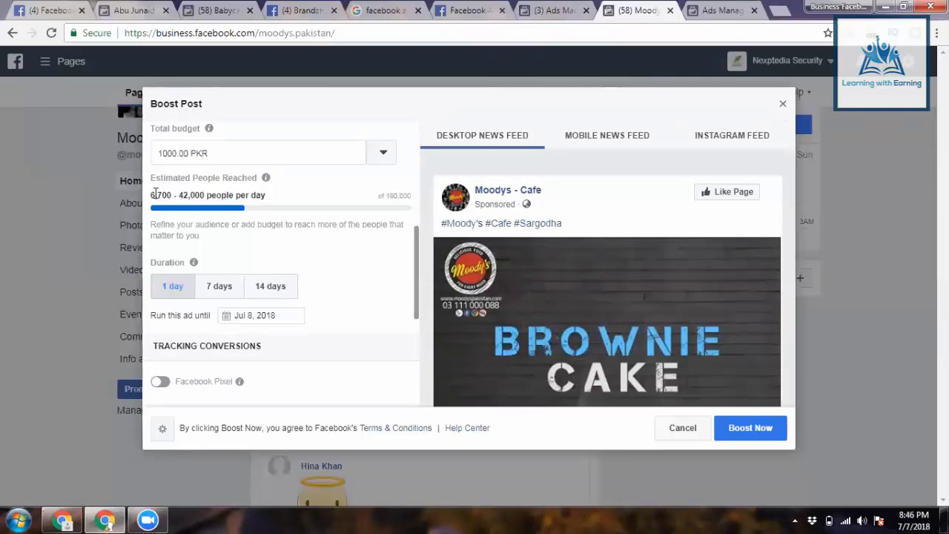
pyautogui.moveTo(156, 193); pyautogui.dragTo(206, 195)
pyautogui.click(229, 149)
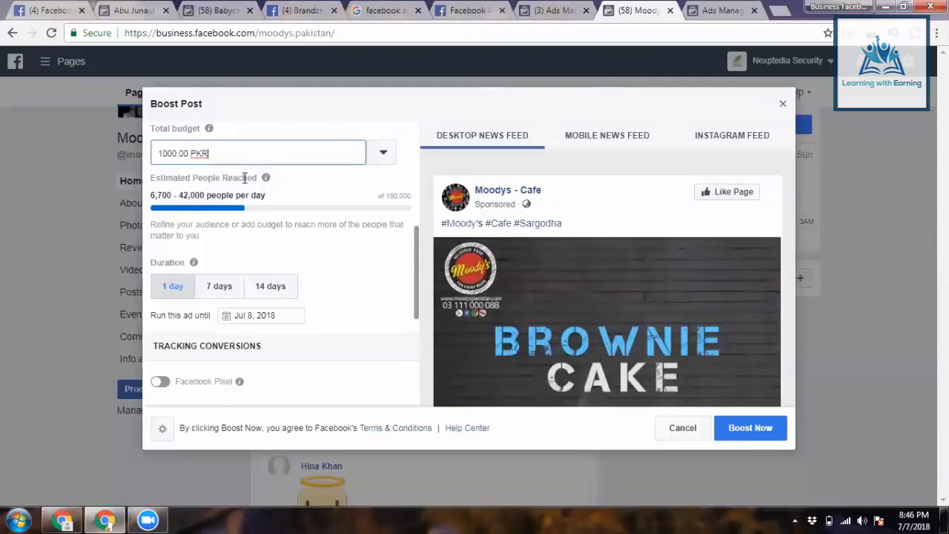
pyautogui.scroll(-3, 517, 243)
pyautogui.scroll(3, 517, 243)
pyautogui.click(252, 252)
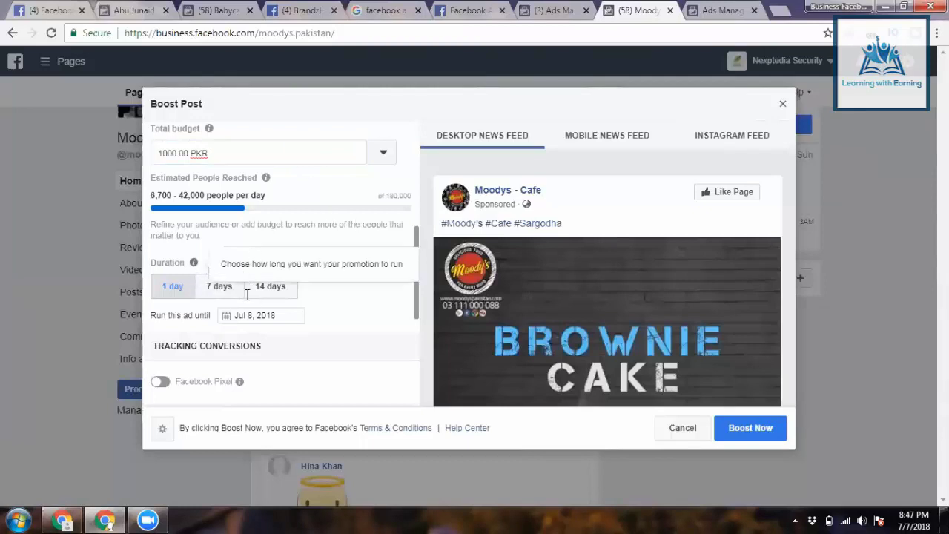
# Step: Check the boost's tracking and payment settings, and compare the dialog with the Ads Manager campaign page
pyautogui.scroll(-3, 267, 312)
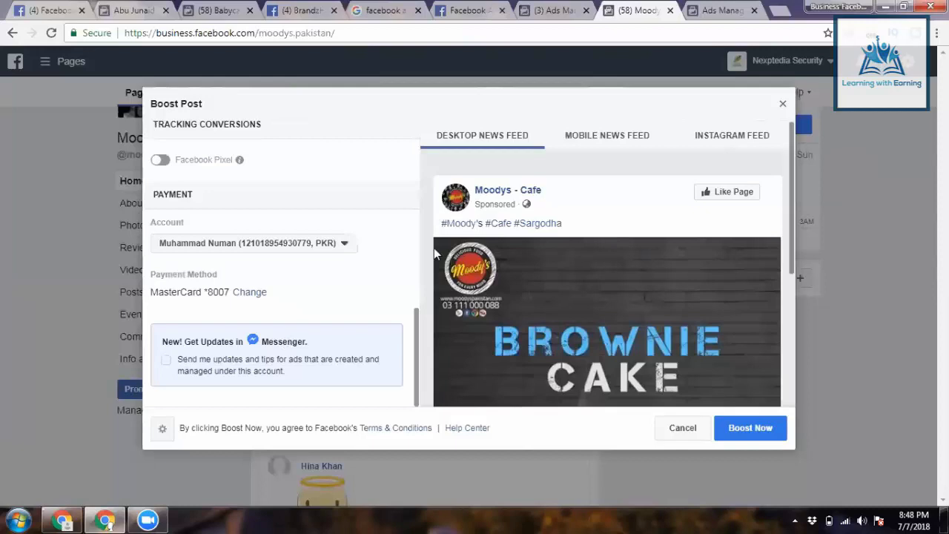
pyautogui.click(719, 11)
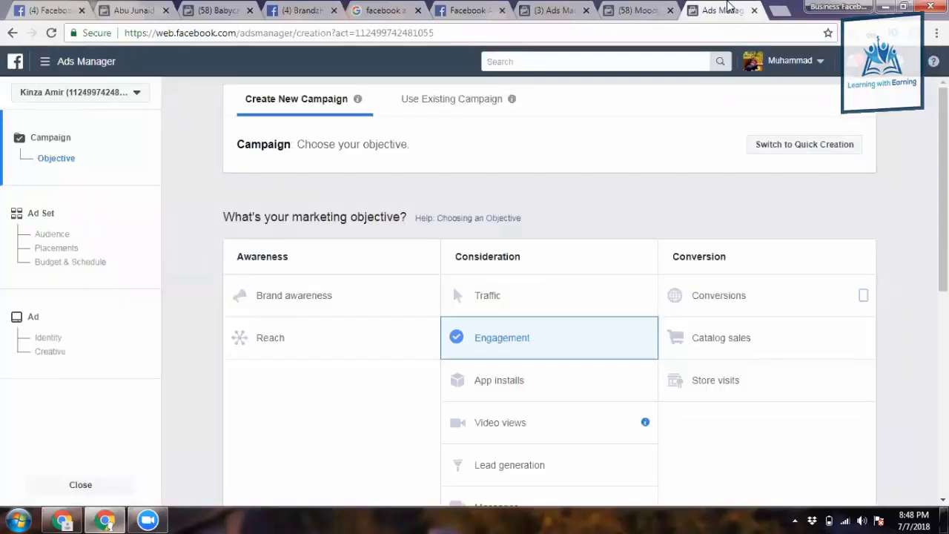
pyautogui.click(636, 11)
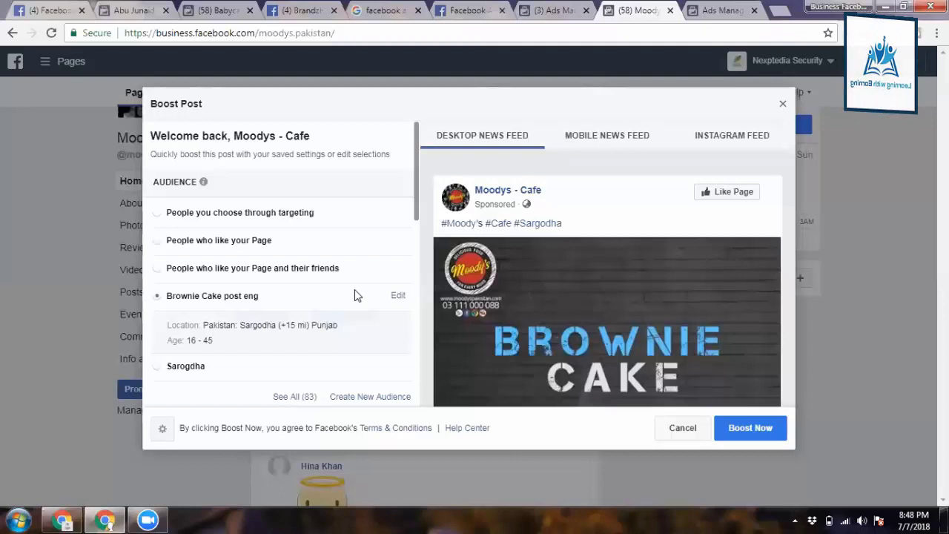